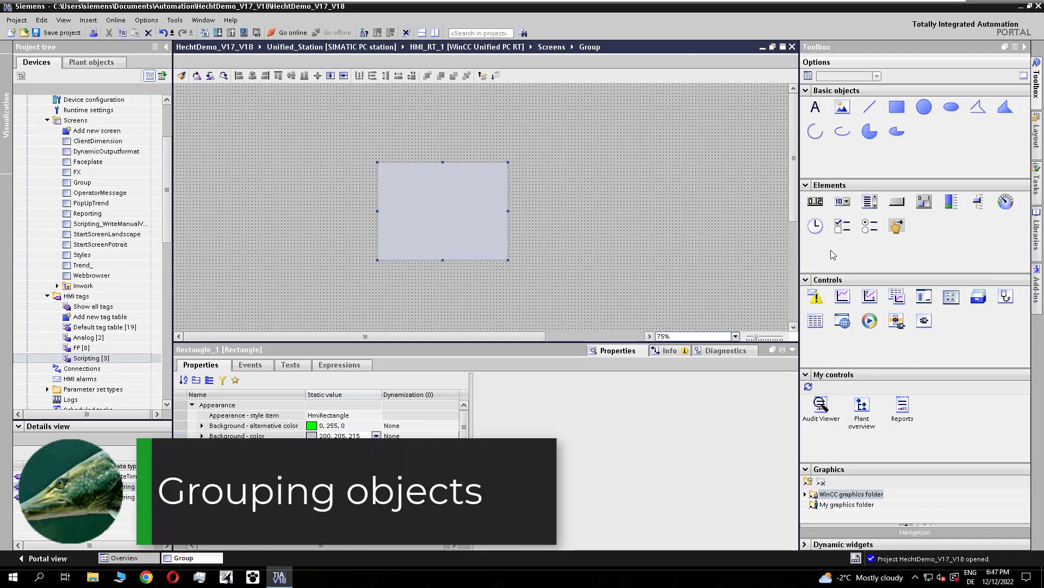
Place a circle segment inside the grey rectangle and give it a yellow background
{"action": "left_click_drag", "start_coordinate": [870, 131], "coordinate": [493, 245]}
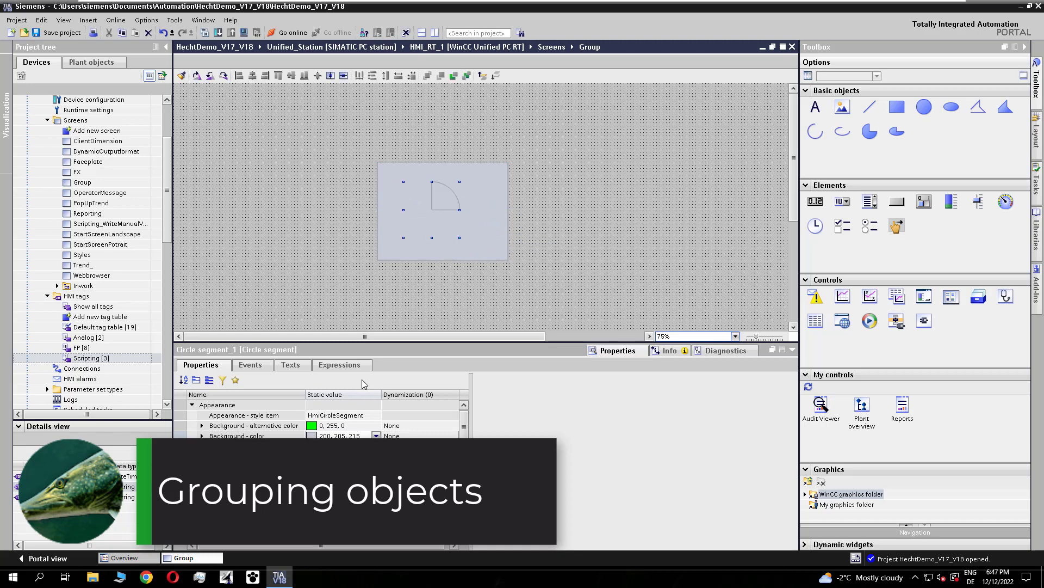
{"action": "left_click", "coordinate": [376, 436]}
{"action": "left_click", "coordinate": [331, 474]}
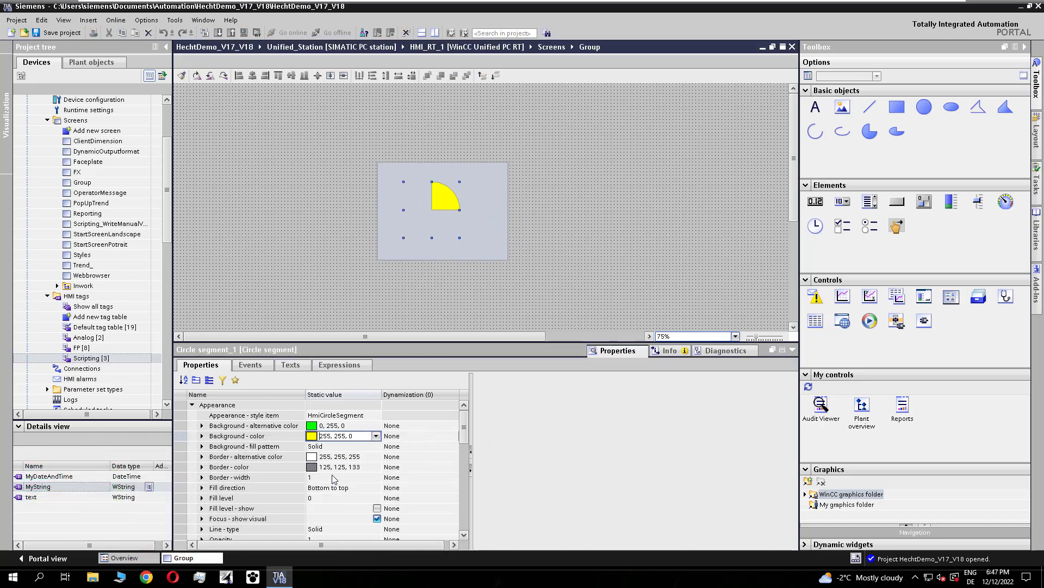
{"action": "left_click", "coordinate": [352, 508]}
{"action": "scroll", "coordinate": [353, 507], "scroll_direction": "down", "scroll_amount": 1}
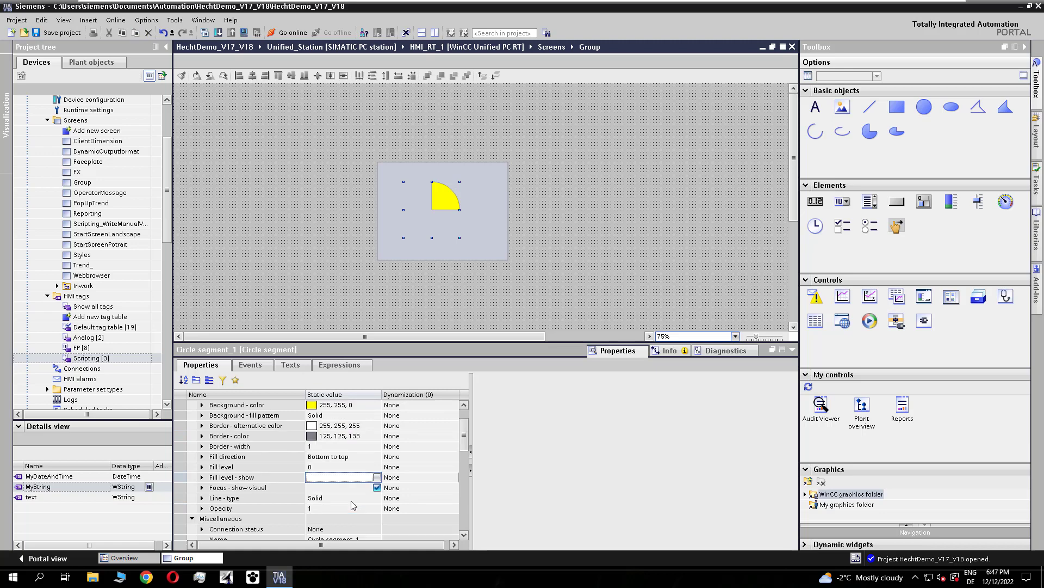
{"action": "left_click_drag", "start_coordinate": [465, 439], "coordinate": [464, 483]}
Set the segment's angle range to 359 and start angle to 0, then select it with the rectangle
{"action": "left_click", "coordinate": [325, 447]}
{"action": "type", "text": "359"}
{"action": "left_click", "coordinate": [322, 457]}
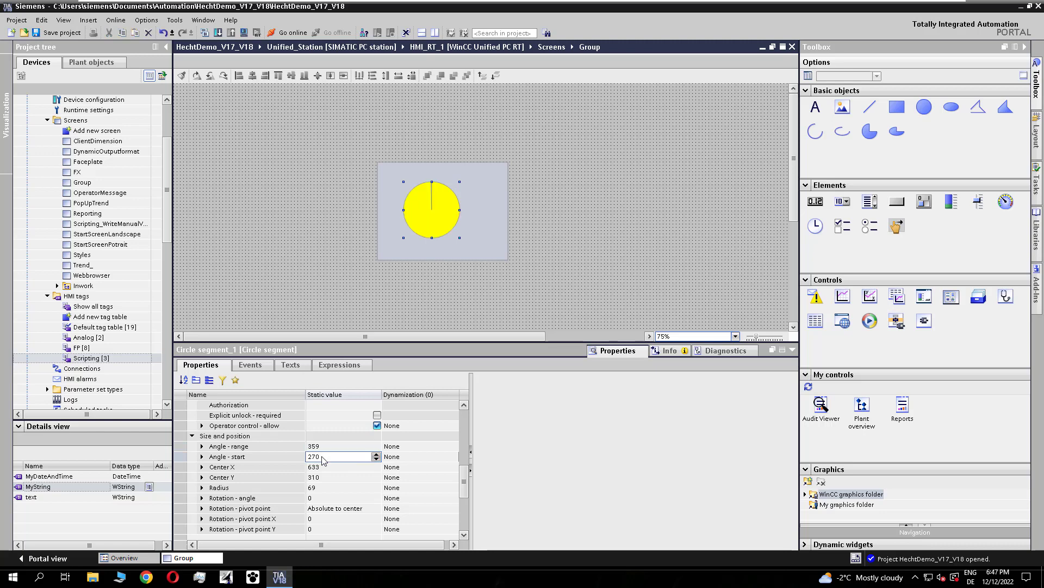
{"action": "double_click", "coordinate": [330, 459]}
{"action": "type", "text": "0"}
{"action": "key", "text": "Tab"}
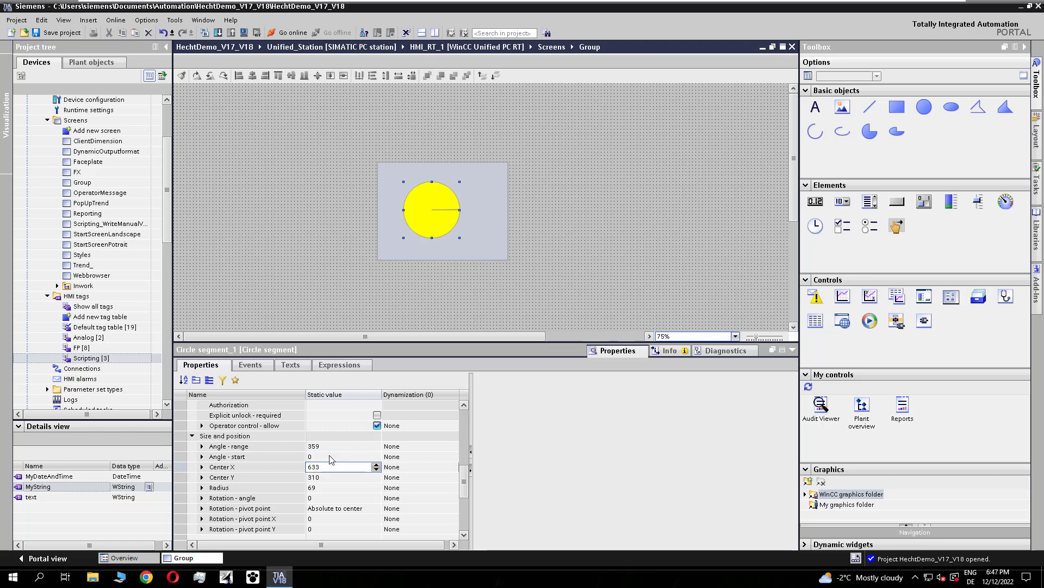
{"action": "left_click", "coordinate": [571, 193]}
{"action": "left_click_drag", "start_coordinate": [576, 136], "coordinate": [320, 315]}
Group the selected rectangle and circle segment into Group_1
{"action": "right_click", "coordinate": [387, 238]}
{"action": "mouse_move", "coordinate": [411, 310]}
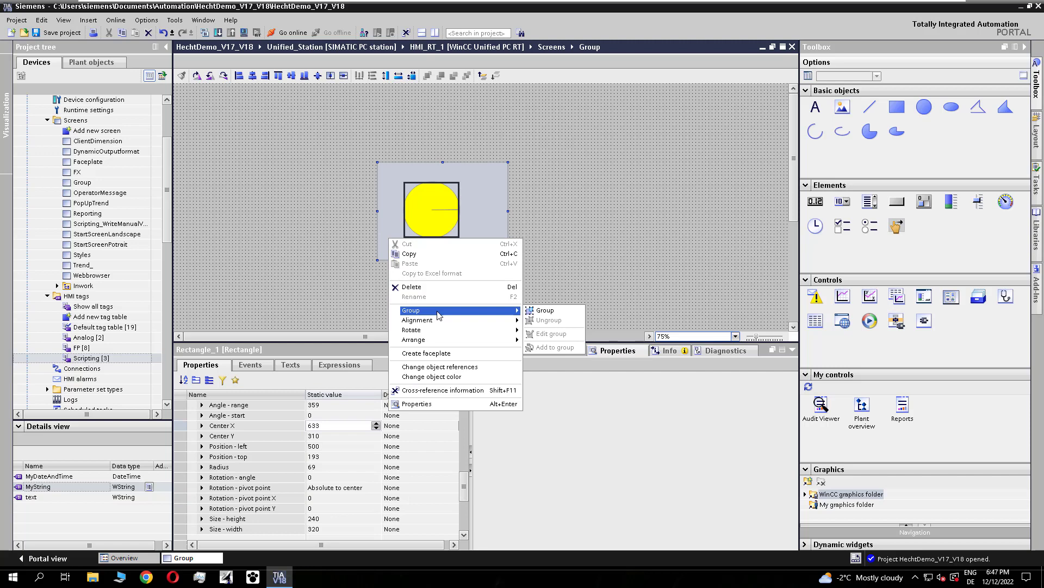
{"action": "left_click", "coordinate": [549, 312]}
{"action": "left_click", "coordinate": [564, 242]}
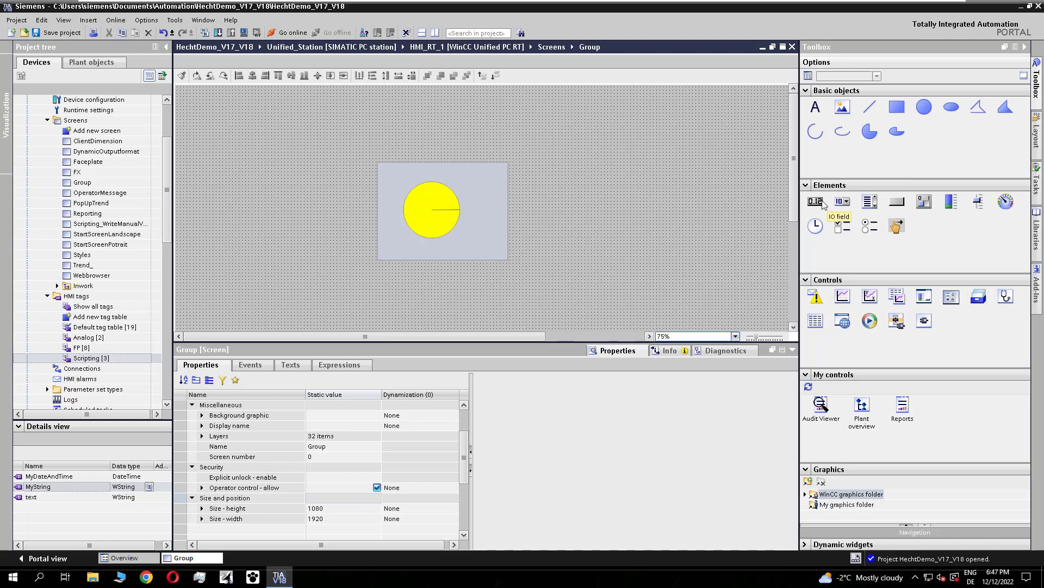
Add an IO field, move it into Group_1 in the layer tree, and place it at the group's top right
{"action": "left_click_drag", "start_coordinate": [823, 204], "coordinate": [561, 202]}
{"action": "left_click", "coordinate": [1036, 136]}
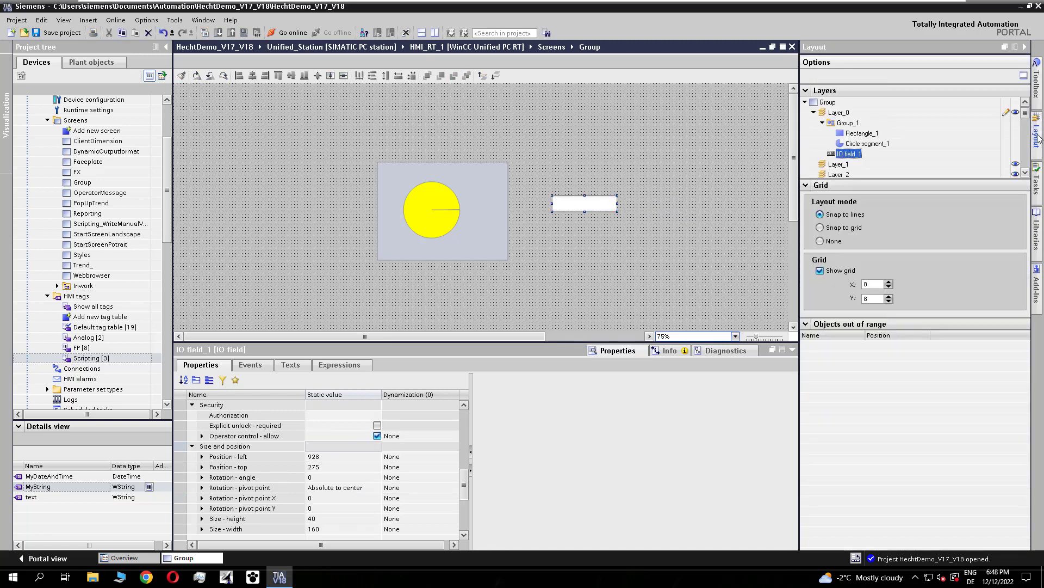
{"action": "left_click_drag", "start_coordinate": [838, 154], "coordinate": [878, 147]}
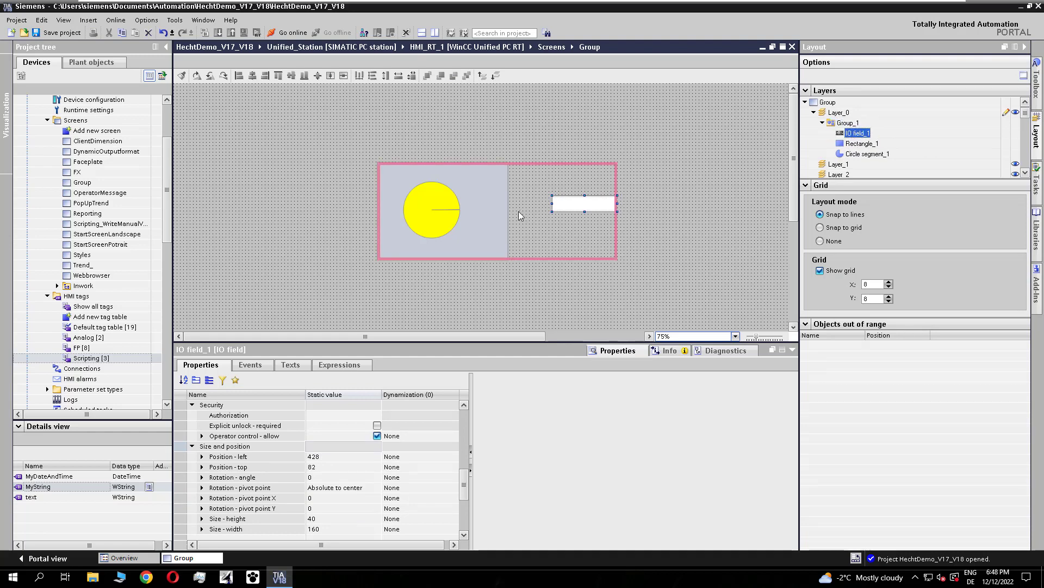
{"action": "left_click", "coordinate": [498, 262]}
{"action": "left_click", "coordinate": [488, 229]}
{"action": "left_click_drag", "start_coordinate": [593, 203], "coordinate": [652, 158]}
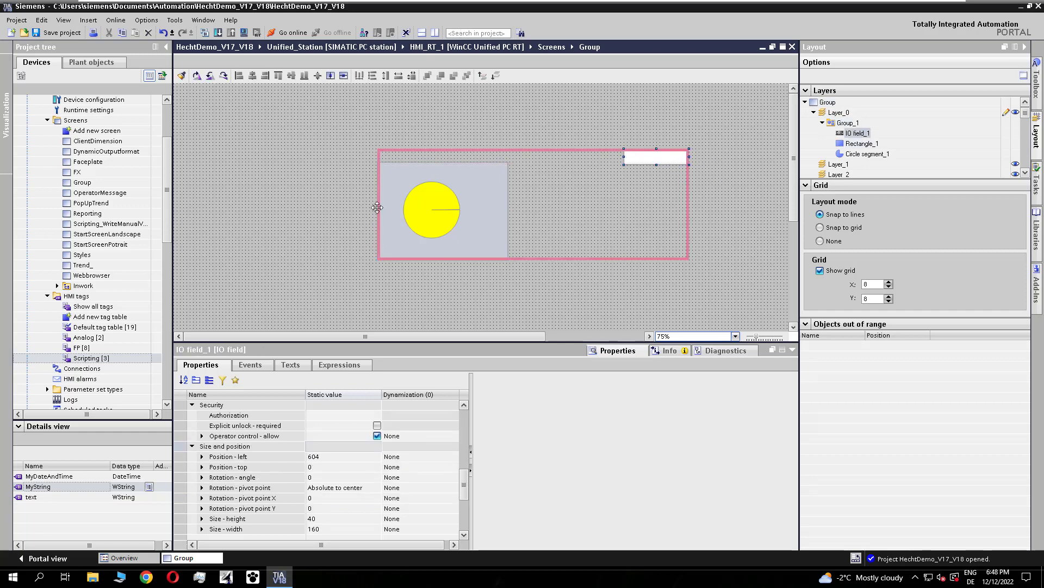
{"action": "left_click", "coordinate": [495, 194]}
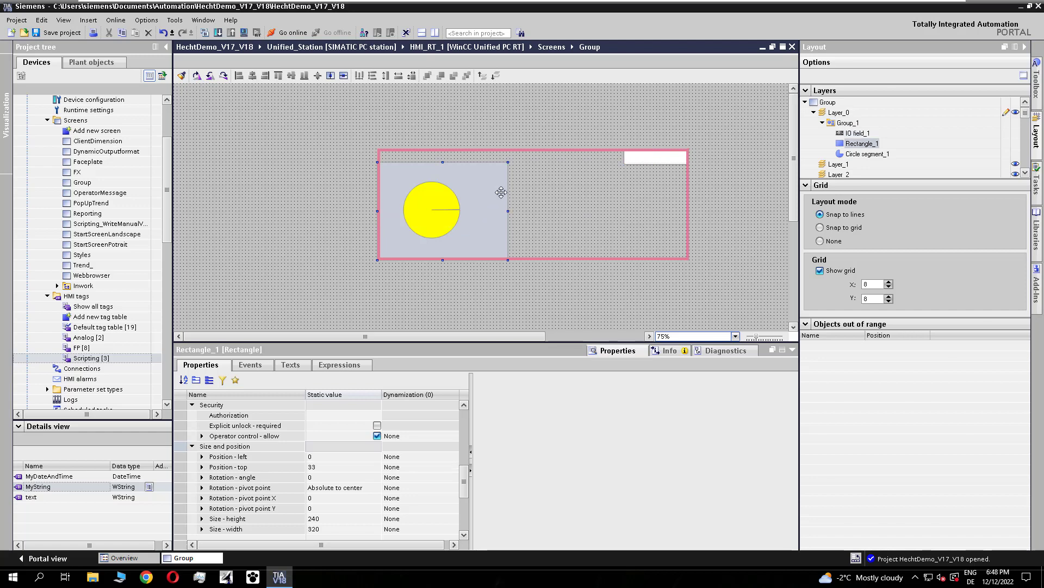
{"action": "left_click", "coordinate": [552, 191]}
{"action": "left_click", "coordinate": [475, 209]}
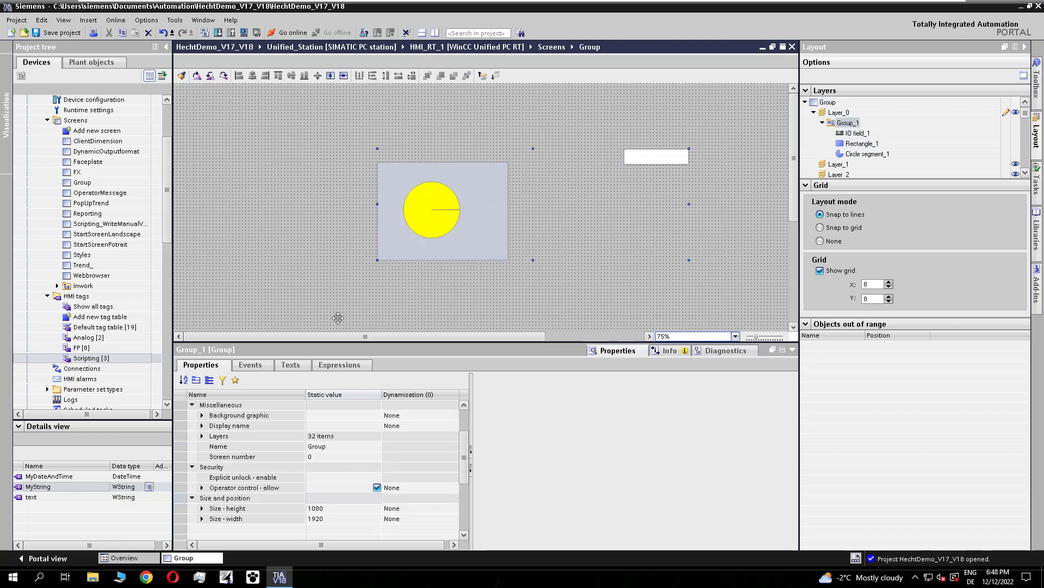
Set Group_1's background color to cyan (0, 255, 255)
{"action": "left_click_drag", "start_coordinate": [348, 341], "coordinate": [336, 265]}
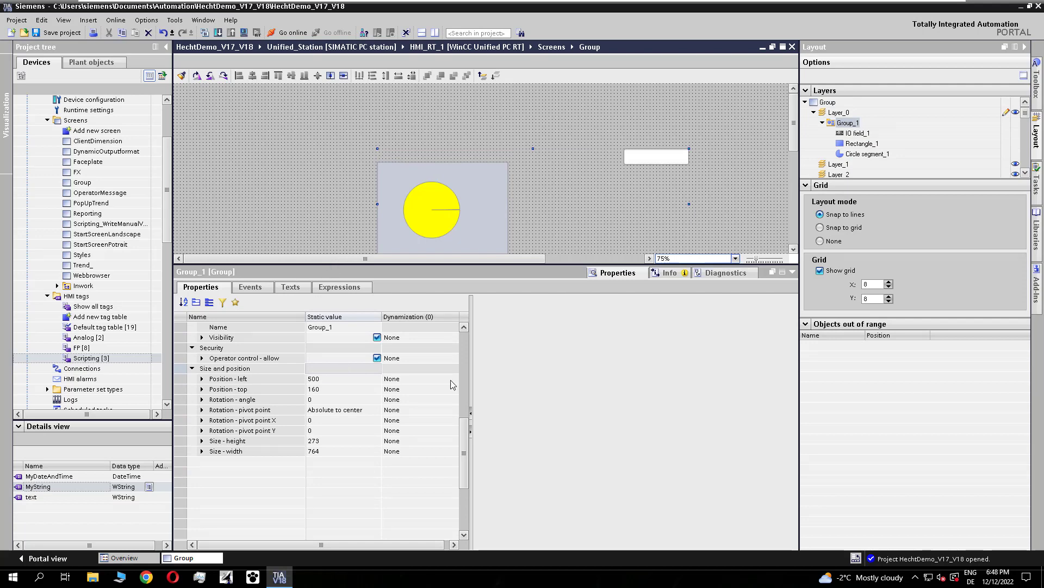
{"action": "left_click_drag", "start_coordinate": [465, 430], "coordinate": [467, 340]}
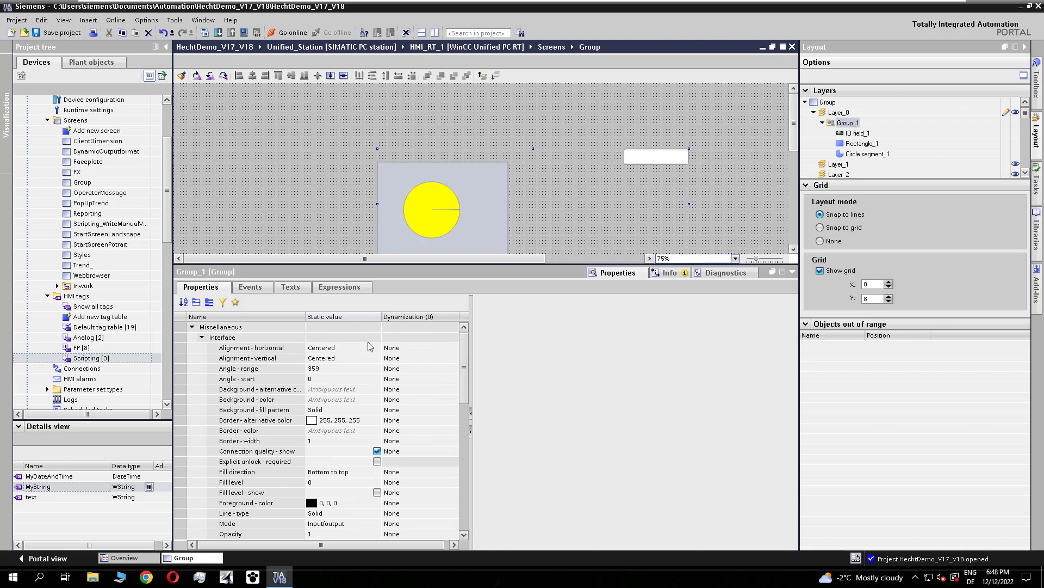
{"action": "left_click", "coordinate": [363, 400]}
{"action": "left_click", "coordinate": [376, 400]}
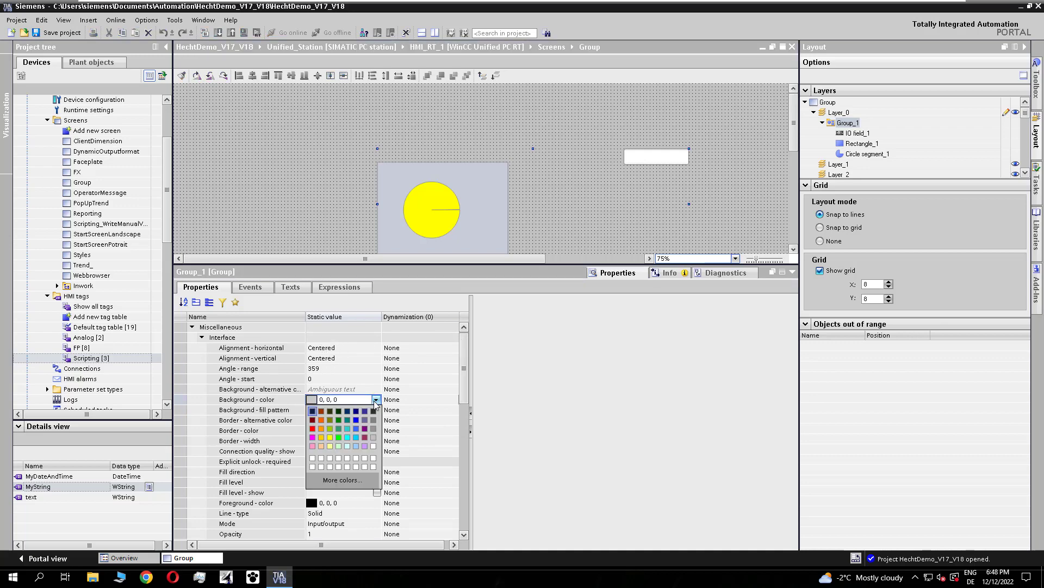
{"action": "left_click", "coordinate": [347, 437]}
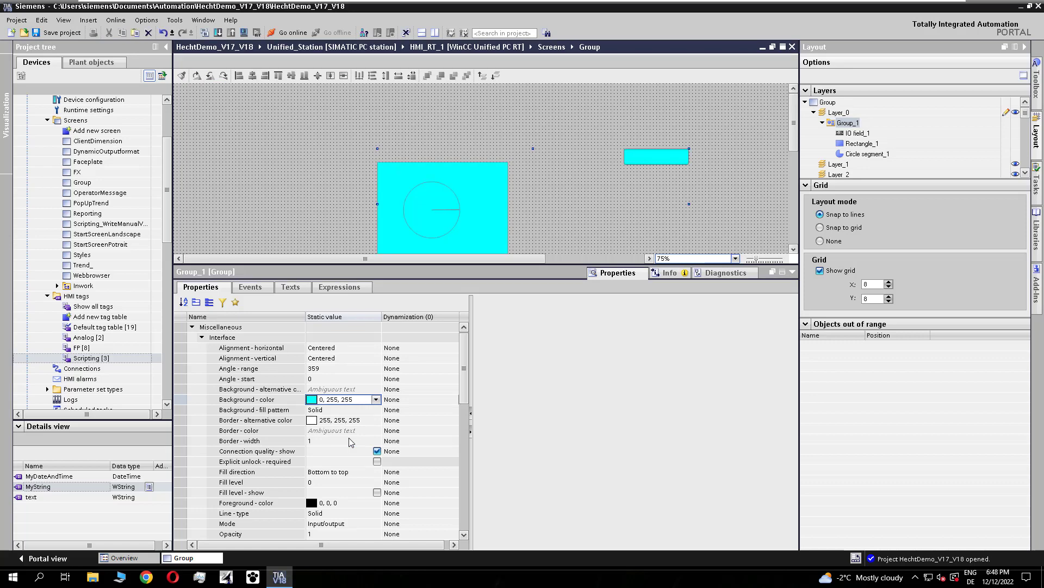
{"action": "scroll", "coordinate": [350, 214], "scroll_direction": "down", "scroll_amount": 2}
{"action": "left_click", "coordinate": [366, 184]}
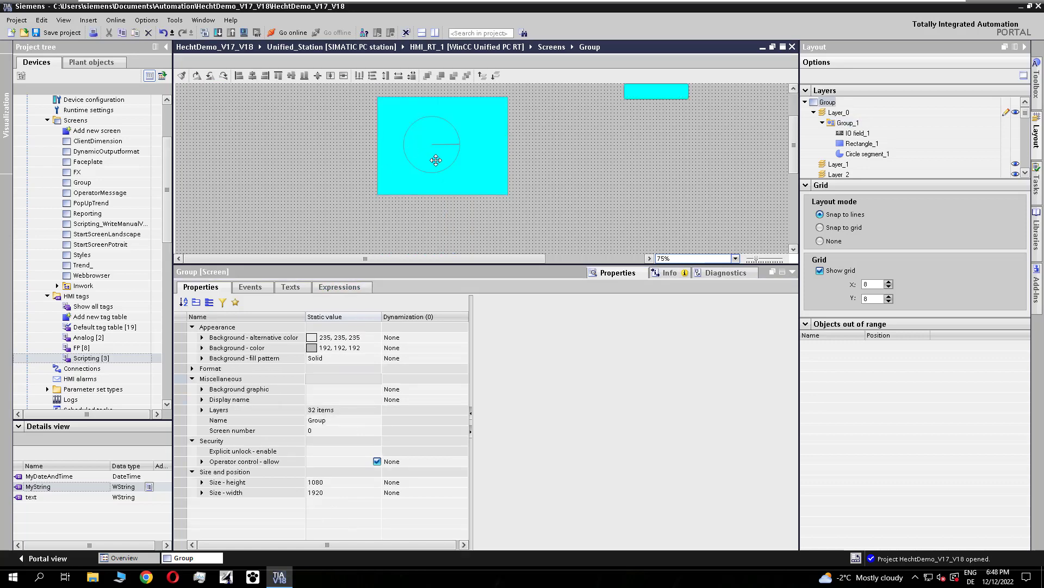
Turn the circle segment inside the group back to yellow and reselect Group_1
{"action": "left_click", "coordinate": [432, 155]}
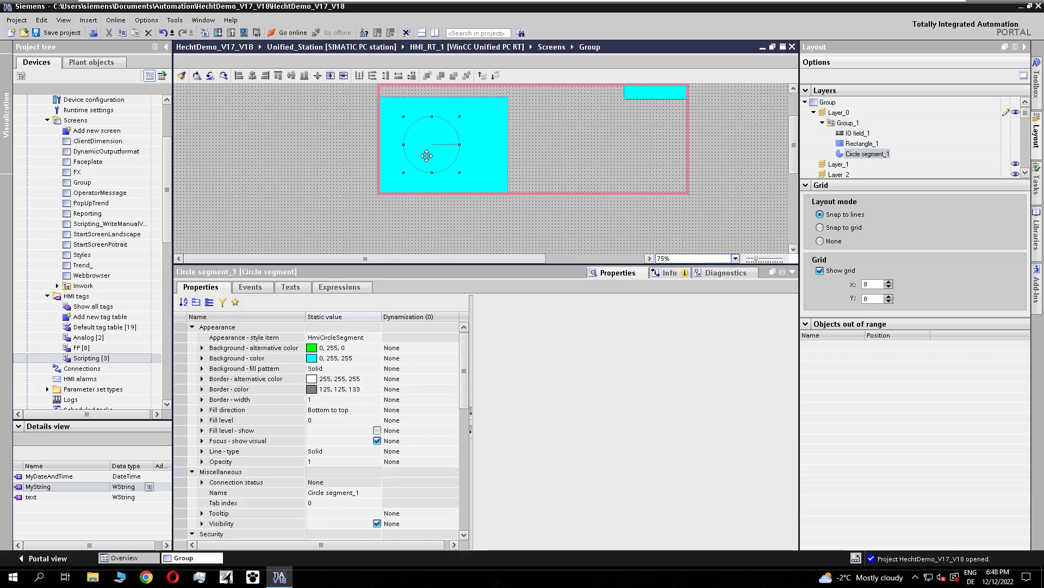
{"action": "left_click", "coordinate": [372, 358]}
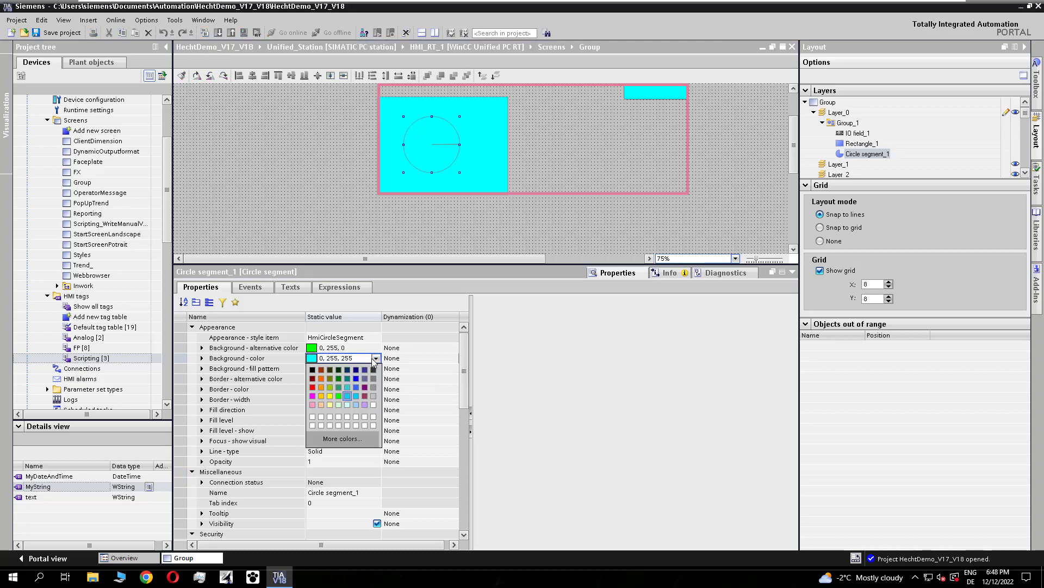
{"action": "left_click", "coordinate": [331, 395]}
{"action": "scroll", "coordinate": [357, 200], "scroll_direction": "down", "scroll_amount": 2}
{"action": "left_click", "coordinate": [357, 201]}
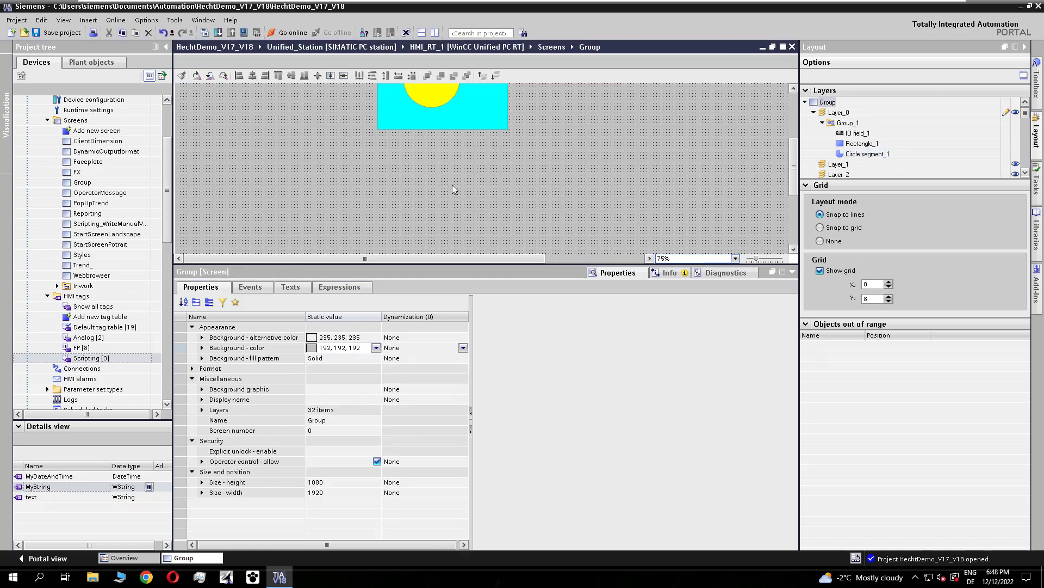
{"action": "scroll", "coordinate": [452, 184], "scroll_direction": "up", "scroll_amount": 2}
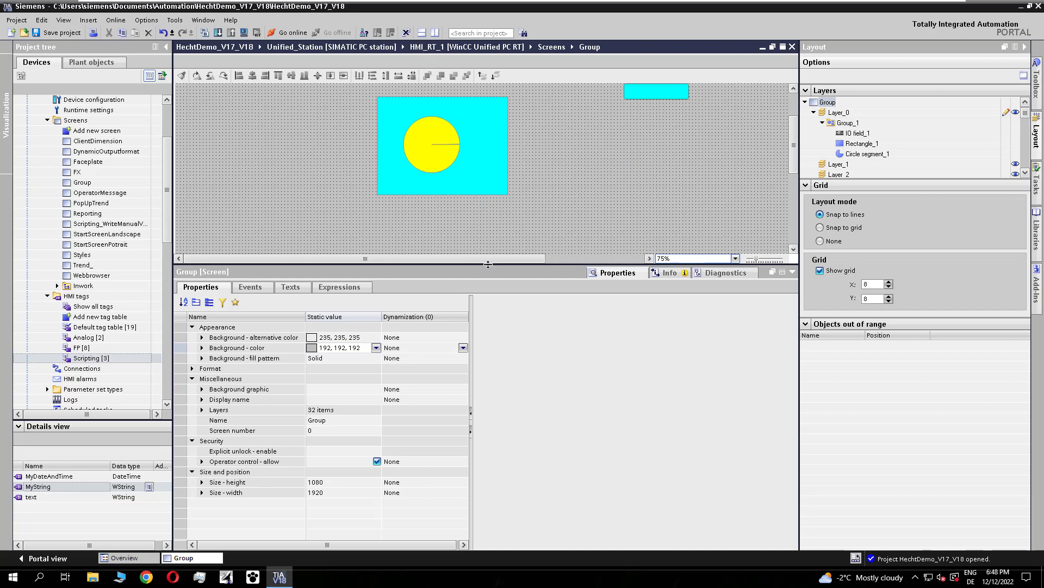
{"action": "left_click_drag", "start_coordinate": [487, 264], "coordinate": [482, 357]}
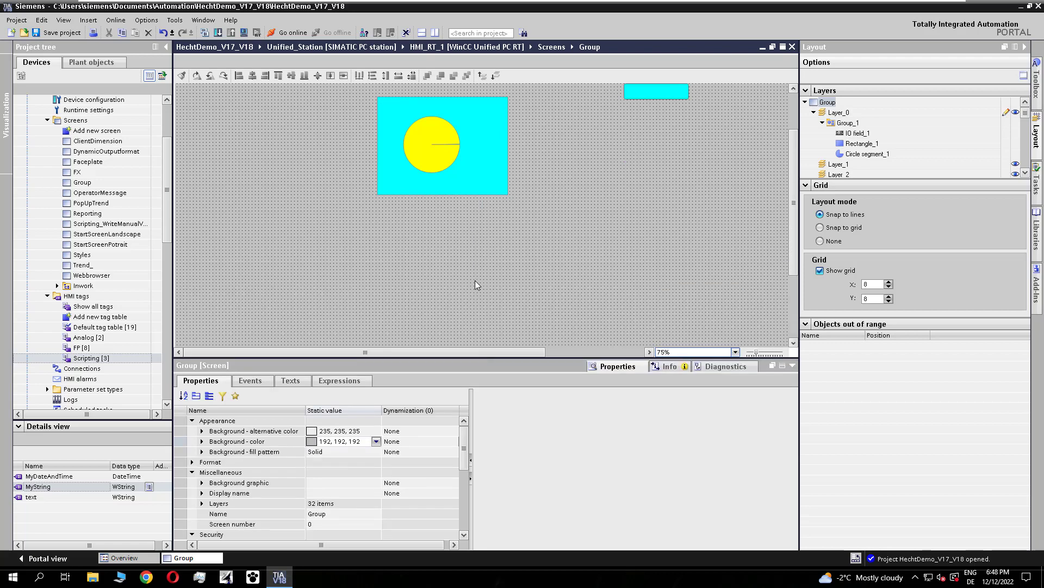
{"action": "left_click", "coordinate": [435, 169]}
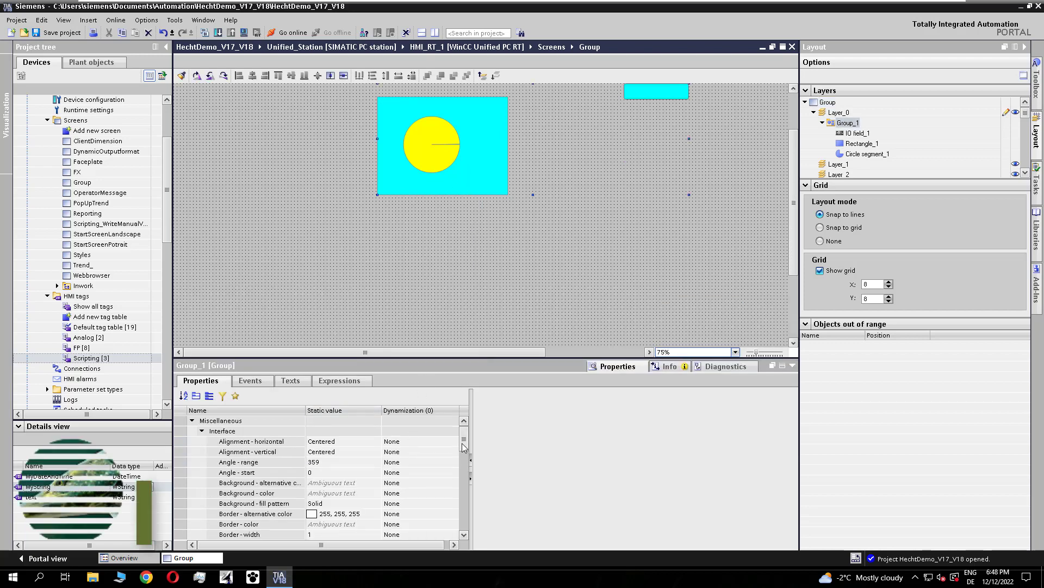
Rotate Group_1 by 30°
{"action": "scroll", "coordinate": [412, 436], "scroll_direction": "down", "scroll_amount": 5}
{"action": "scroll", "coordinate": [326, 427], "scroll_direction": "down", "scroll_amount": 3}
{"action": "scroll", "coordinate": [326, 427], "scroll_direction": "up", "scroll_amount": 10}
{"action": "scroll", "coordinate": [327, 427], "scroll_direction": "down", "scroll_amount": 3}
{"action": "scroll", "coordinate": [327, 427], "scroll_direction": "down", "scroll_amount": 2}
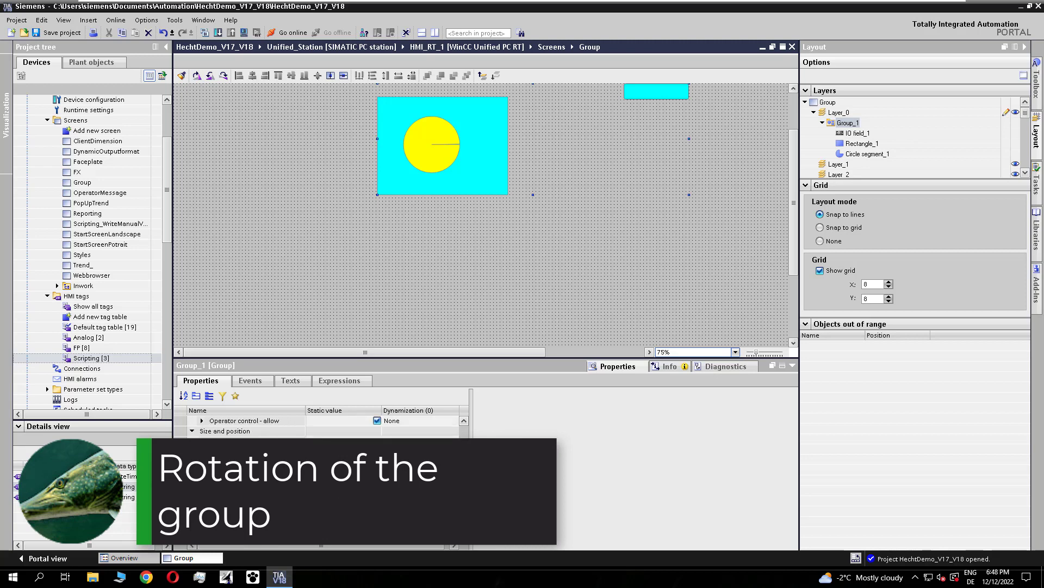
{"action": "left_click", "coordinate": [340, 462]}
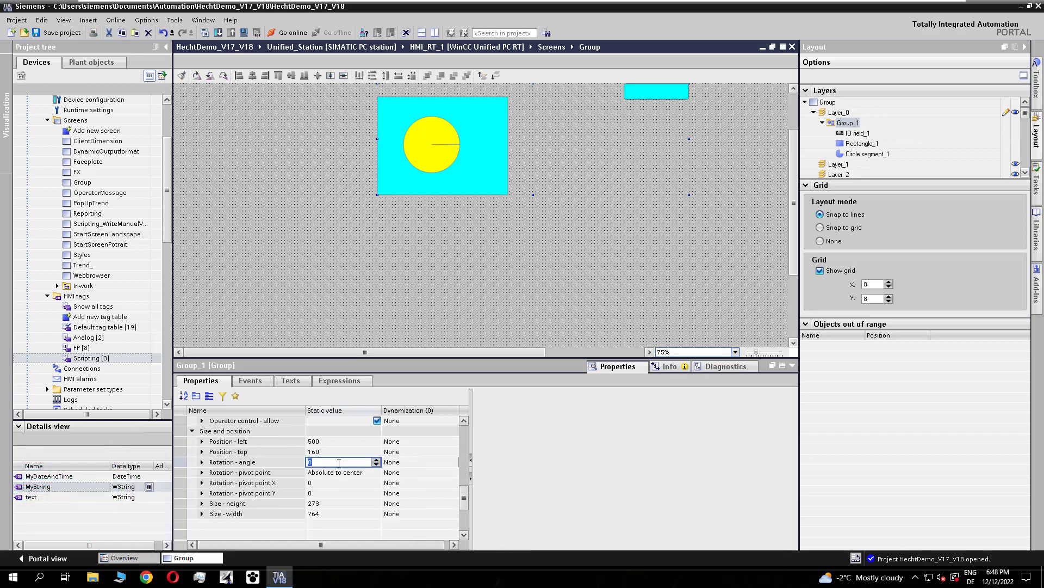
{"action": "type", "text": "30"}
{"action": "key", "text": "Return"}
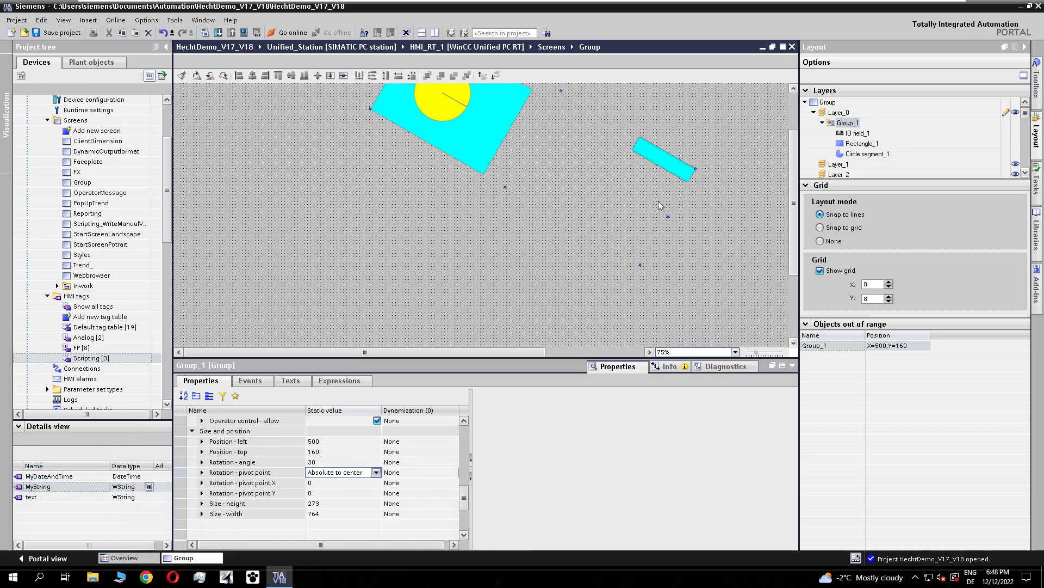
{"action": "left_click_drag", "start_coordinate": [793, 205], "coordinate": [794, 184]}
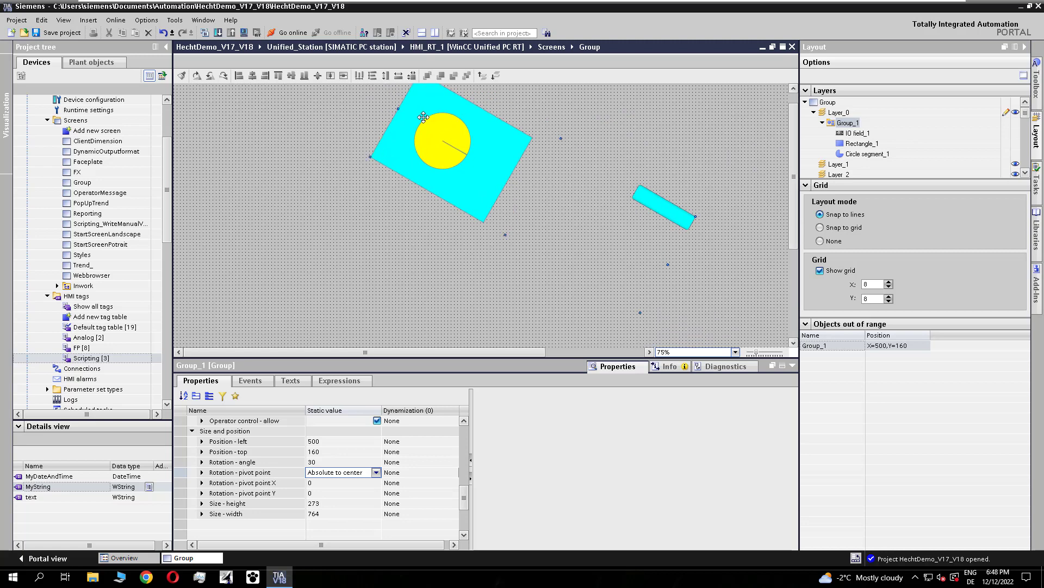
{"action": "left_click", "coordinate": [427, 245]}
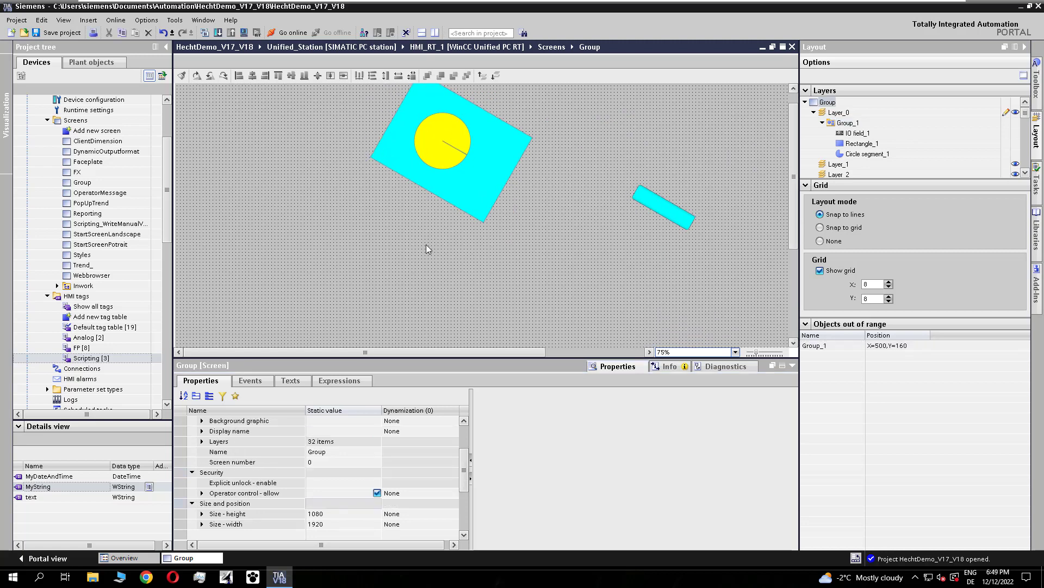
Move IO field_1 to 355, 85 beside the circle and select the circle segment's rotation angle
{"action": "double_click", "coordinate": [481, 195]}
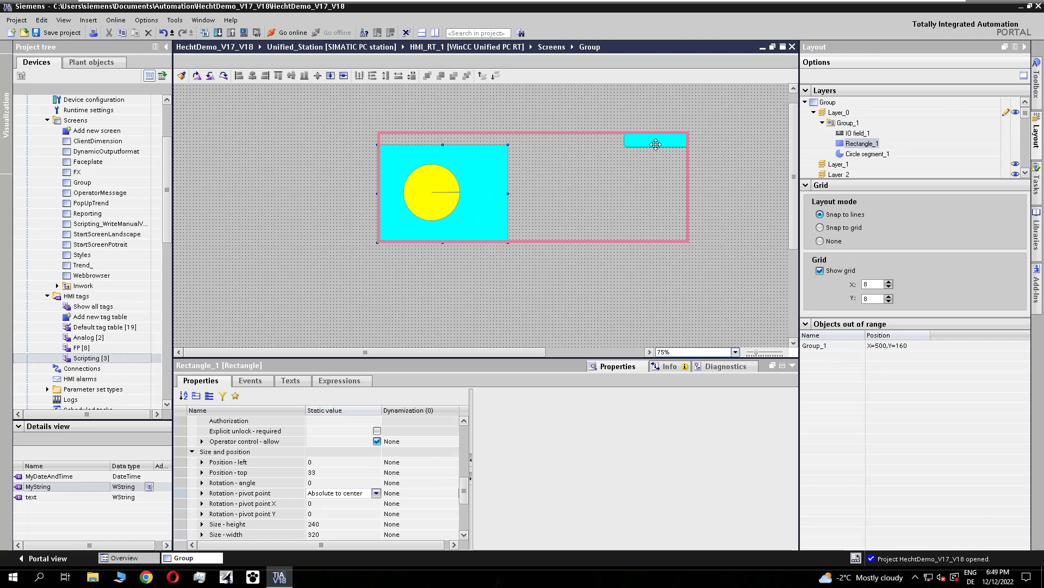
{"action": "left_click_drag", "start_coordinate": [661, 141], "coordinate": [560, 189]}
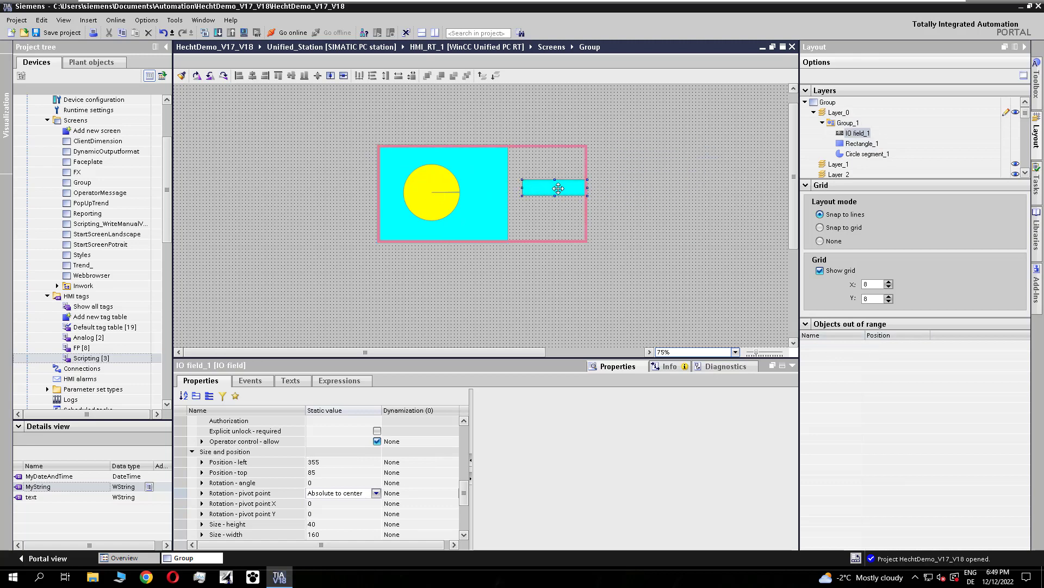
{"action": "left_click", "coordinate": [518, 266]}
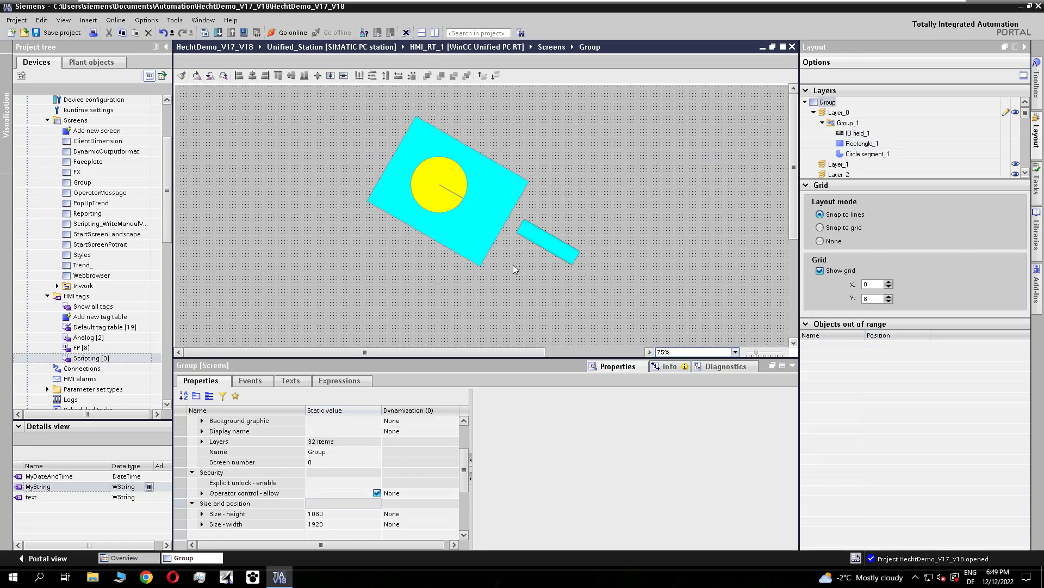
{"action": "left_click", "coordinate": [862, 155]}
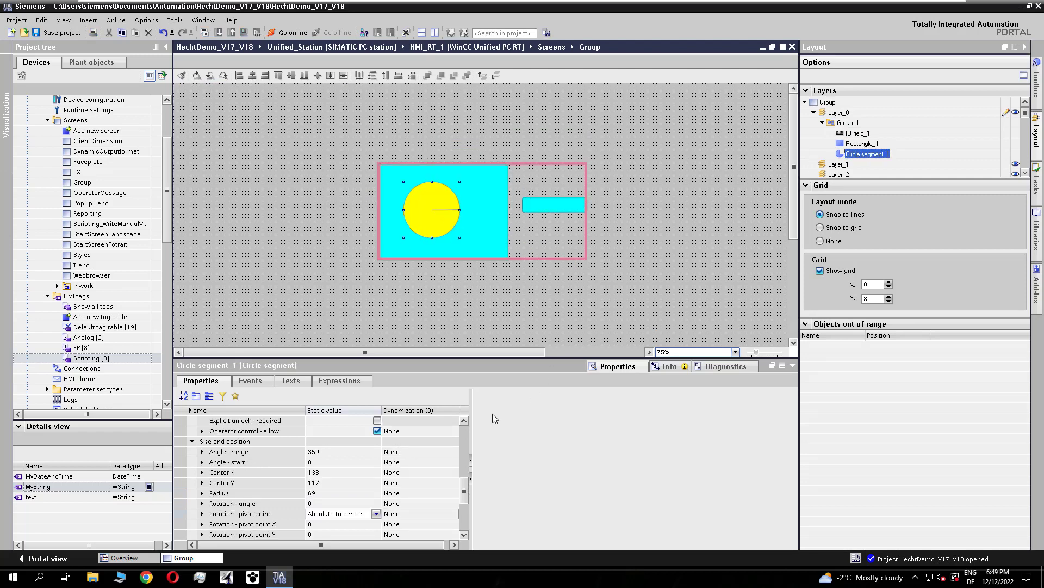
{"action": "left_click", "coordinate": [341, 504]}
Enter 60 as the circle segment's rotation angle and deselect it
{"action": "type", "text": "60"}
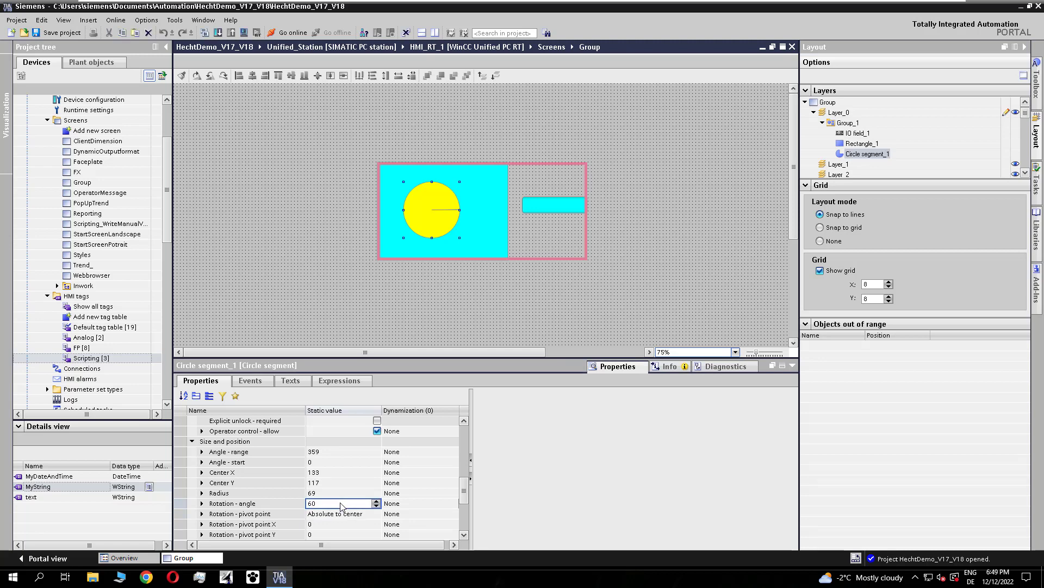
{"action": "key", "text": "Return"}
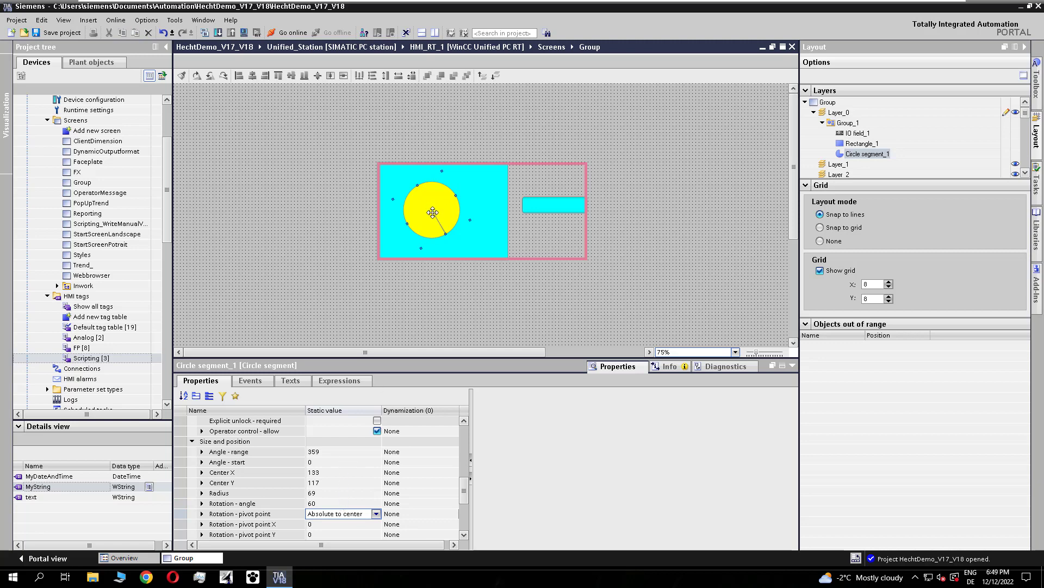
{"action": "left_click", "coordinate": [364, 240]}
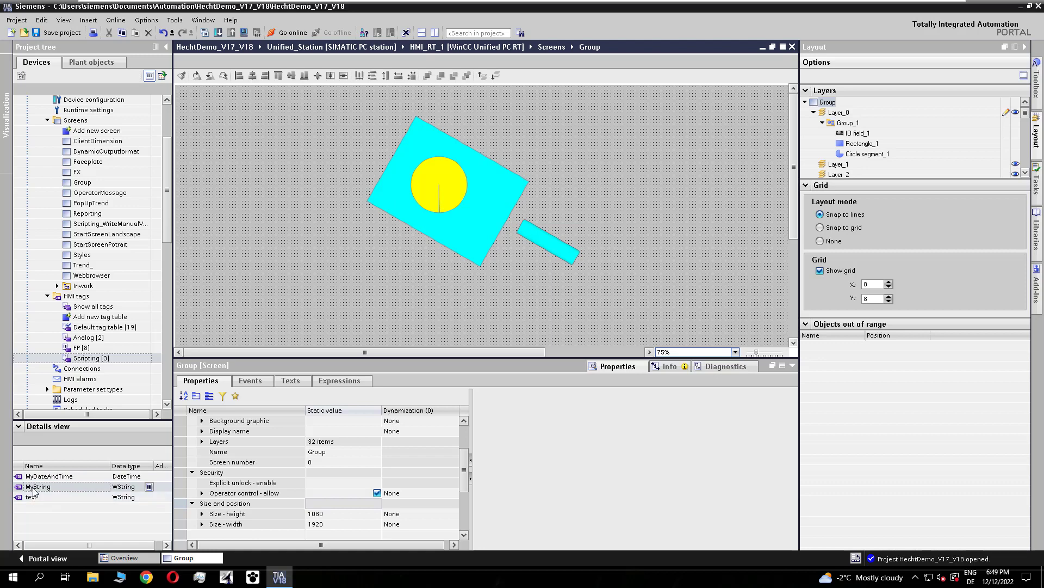
Drop the MyString tag onto the screen and inspect the group's rectangle and IO field
{"action": "left_click_drag", "start_coordinate": [31, 490], "coordinate": [534, 238]}
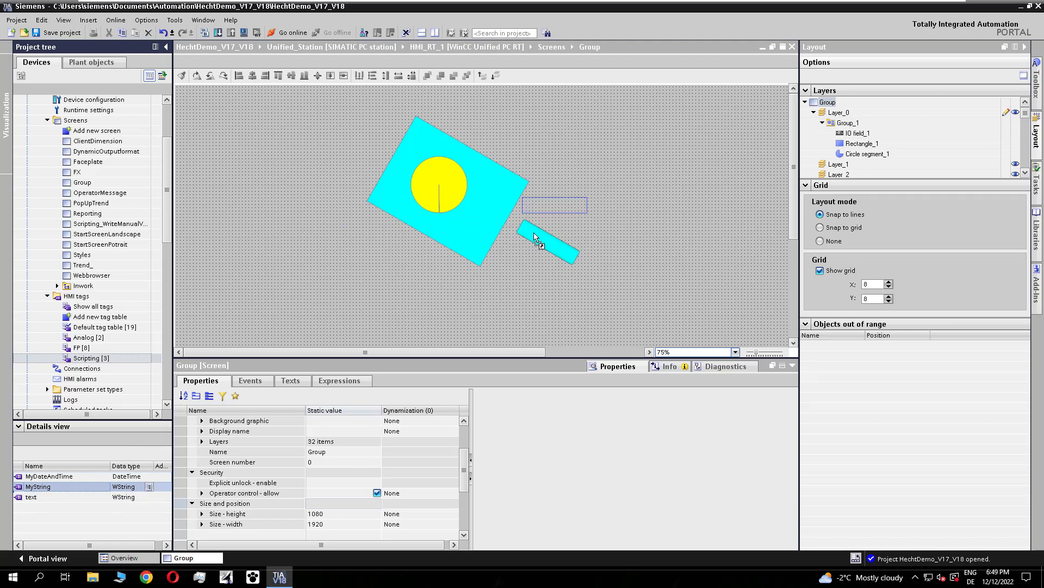
{"action": "left_click_drag", "start_coordinate": [534, 238], "coordinate": [536, 238]}
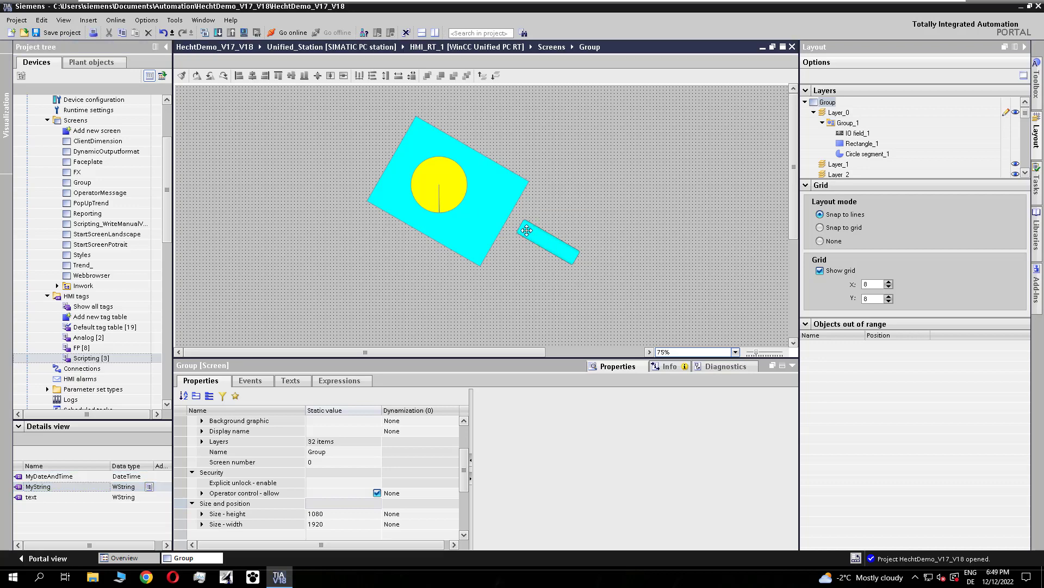
{"action": "left_click", "coordinate": [500, 189]}
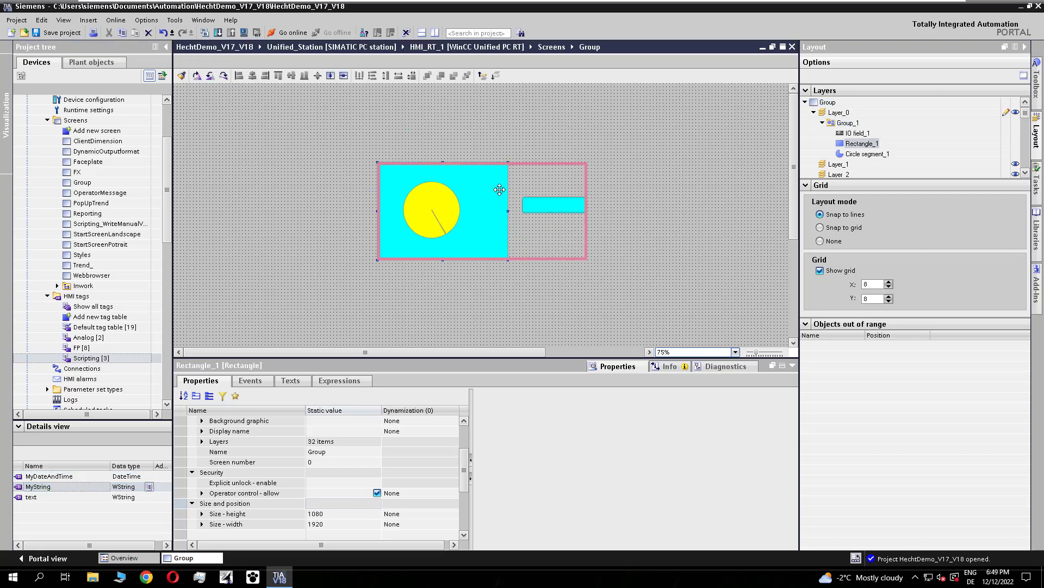
{"action": "left_click", "coordinate": [569, 207]}
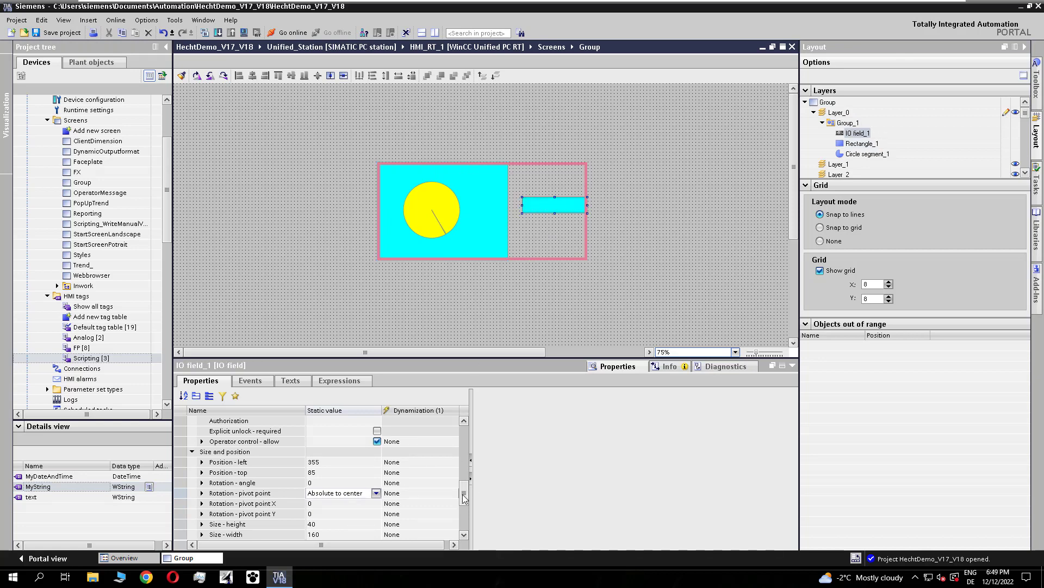
{"action": "left_click_drag", "start_coordinate": [463, 491], "coordinate": [462, 432]}
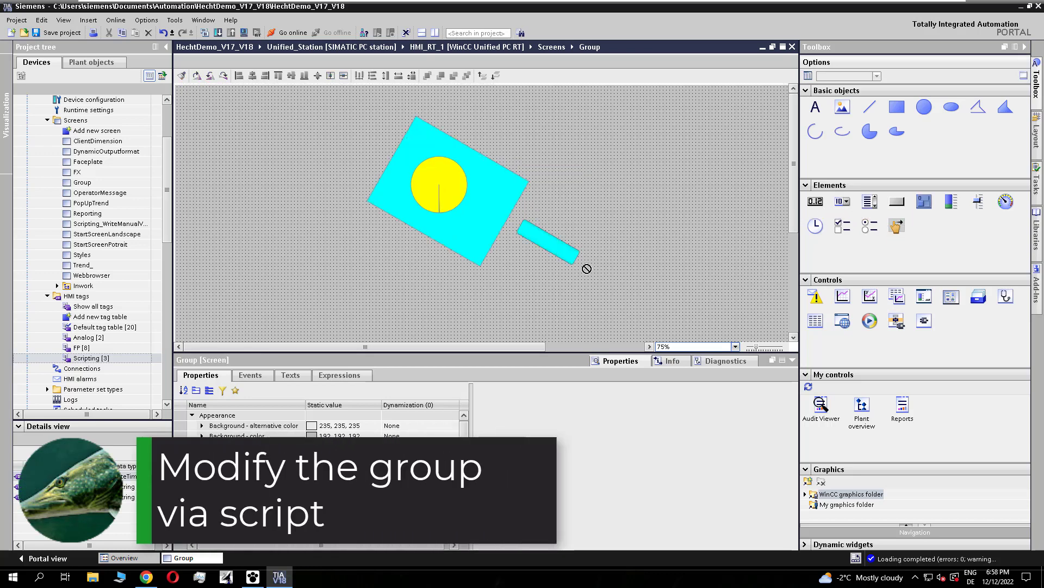
Add a toggle switch below the group and attach a script to its state change
{"action": "left_click_drag", "start_coordinate": [587, 269], "coordinate": [385, 277]}
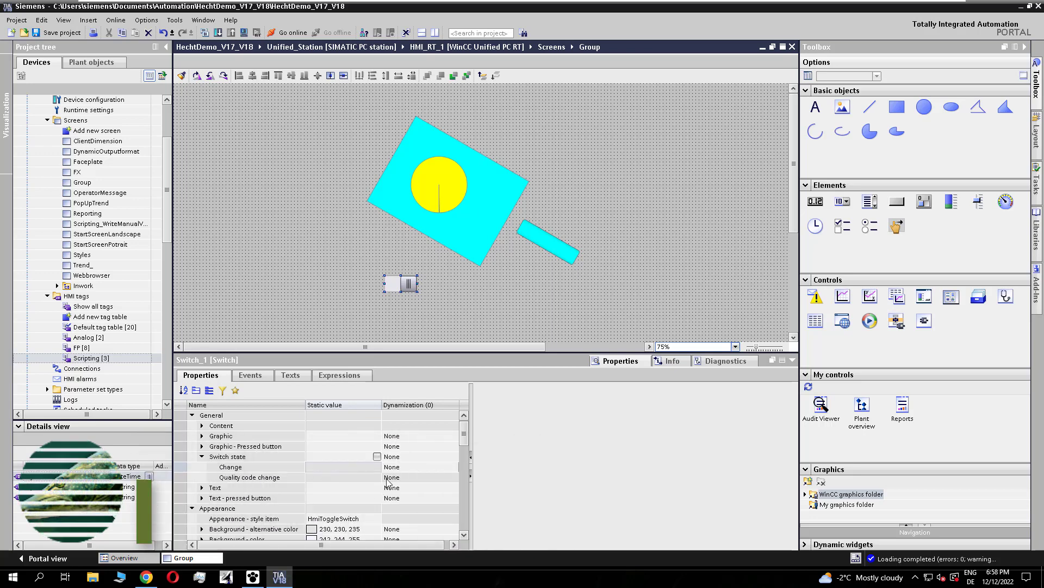
{"action": "left_click", "coordinate": [424, 467]}
{"action": "left_click", "coordinate": [425, 467]}
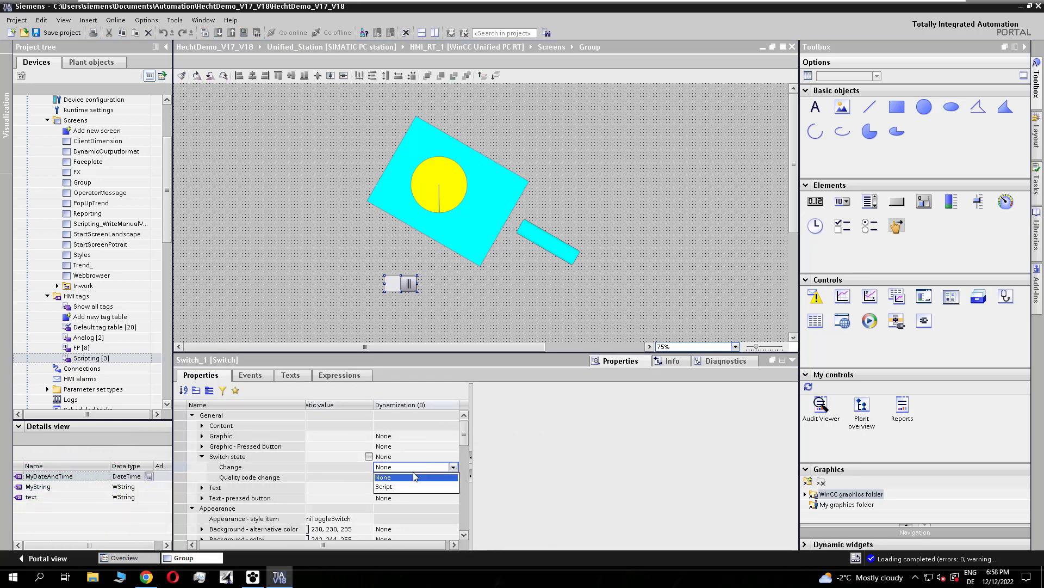
{"action": "left_click", "coordinate": [392, 487]}
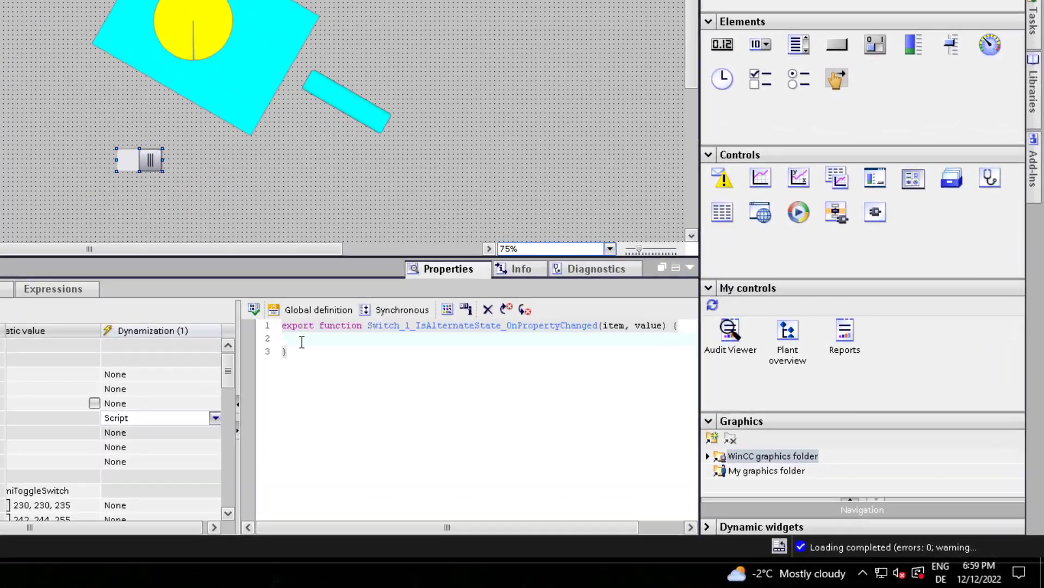
Insert an if...else snippet using value as the condition
{"action": "left_click", "coordinate": [517, 413]}
{"action": "key", "text": "Return"}
{"action": "key", "text": "Return"}
{"action": "key", "text": "Return"}
{"action": "key", "text": "Return"}
{"action": "right_click", "coordinate": [302, 354]}
{"action": "mouse_move", "coordinate": [401, 375]}
{"action": "left_click", "coordinate": [520, 415]}
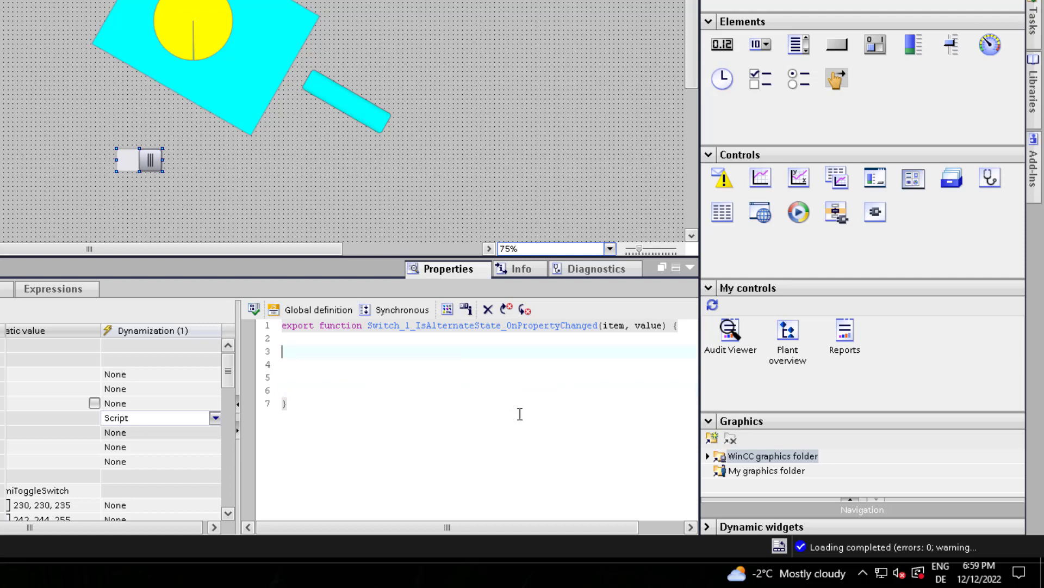
{"action": "double_click", "coordinate": [639, 326]}
{"action": "key", "text": "ctrl+c"}
{"action": "double_click", "coordinate": [325, 352]}
{"action": "key", "text": "ctrl+v"}
{"action": "left_click_drag", "start_coordinate": [351, 364], "coordinate": [241, 371]}
{"action": "key", "text": "BackSpace"}
Write Screen.Items("Group_1").Visible = true; in the if branch
{"action": "type", "text": "S"}
{"action": "key", "text": "Return"}
{"action": "type", "text": ".I"}
{"action": "key", "text": "Return"}
{"action": "type", "text": "("}
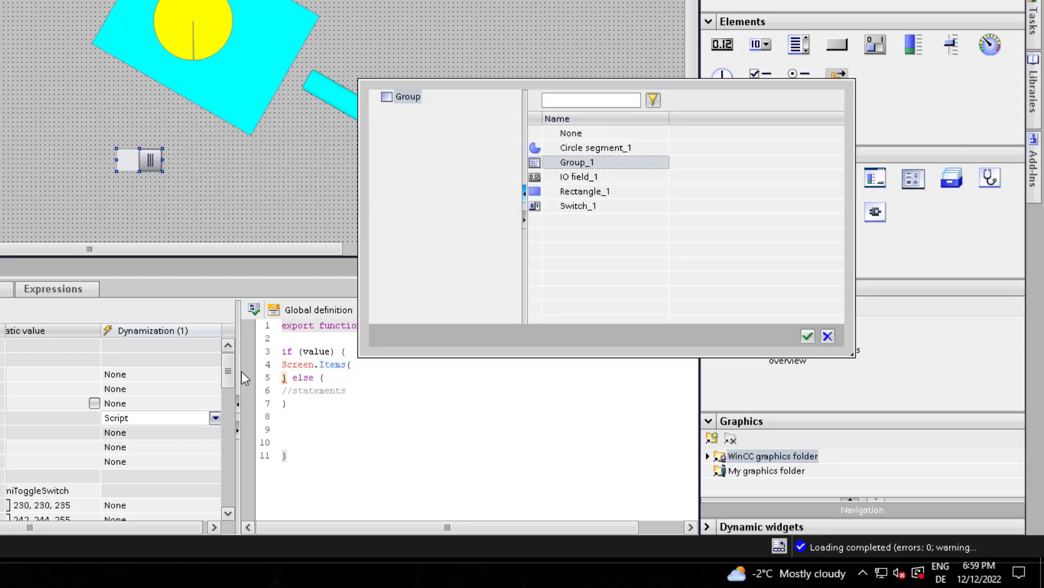
{"action": "double_click", "coordinate": [576, 161]}
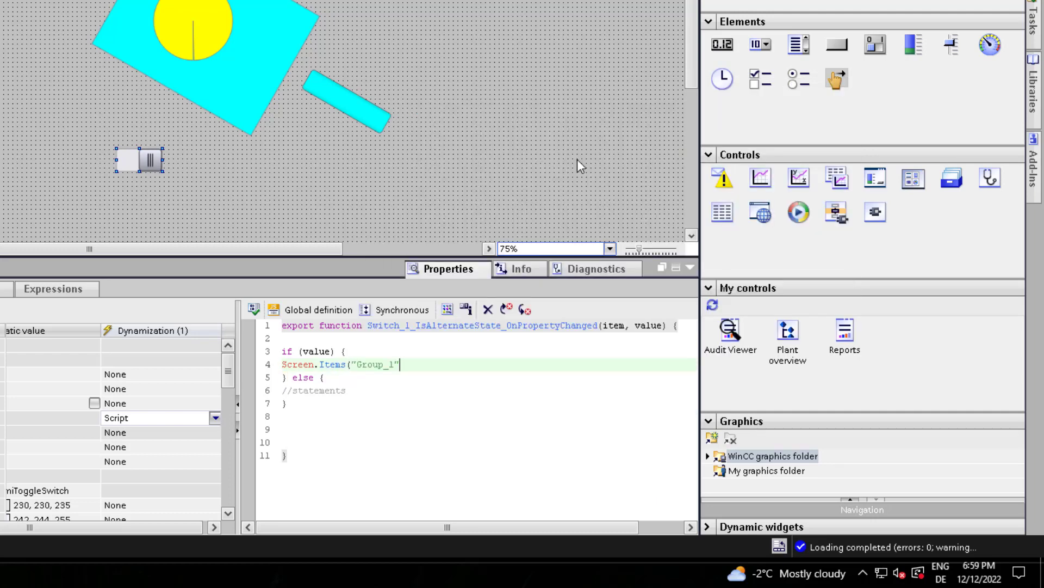
{"action": "type", "text": ")."}
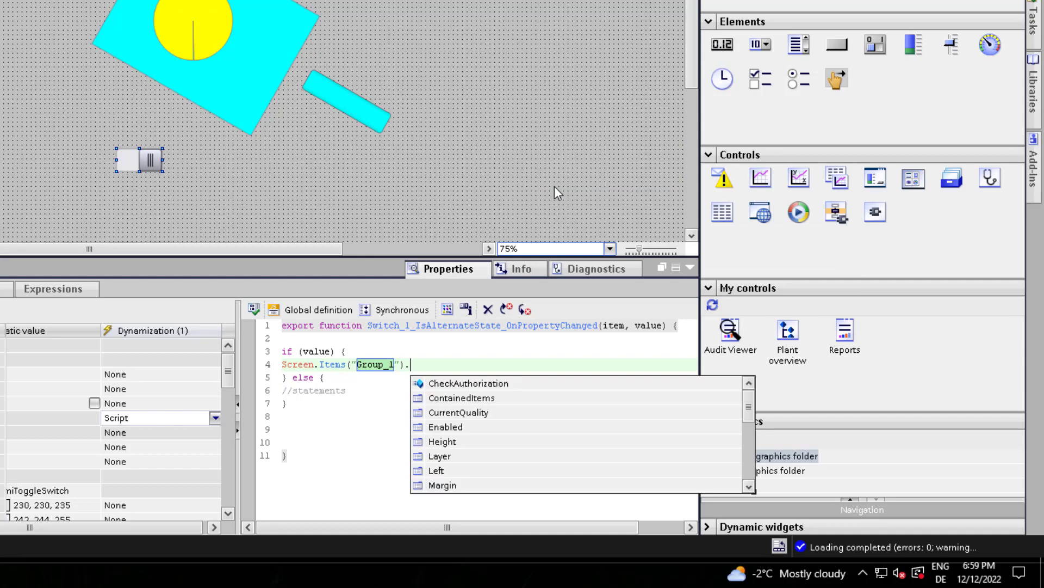
{"action": "type", "text": "V"}
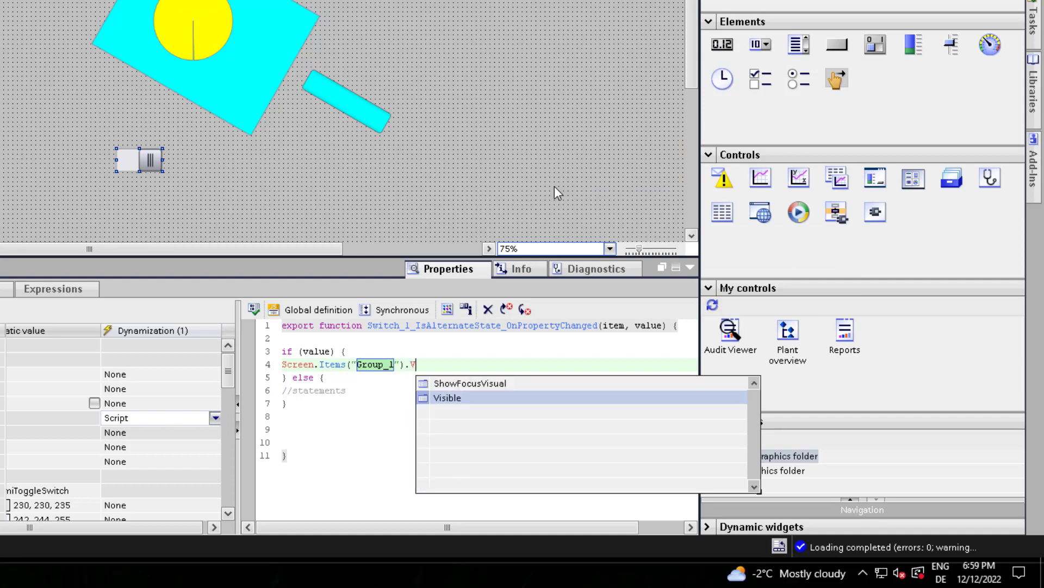
{"action": "left_click", "coordinate": [446, 398]}
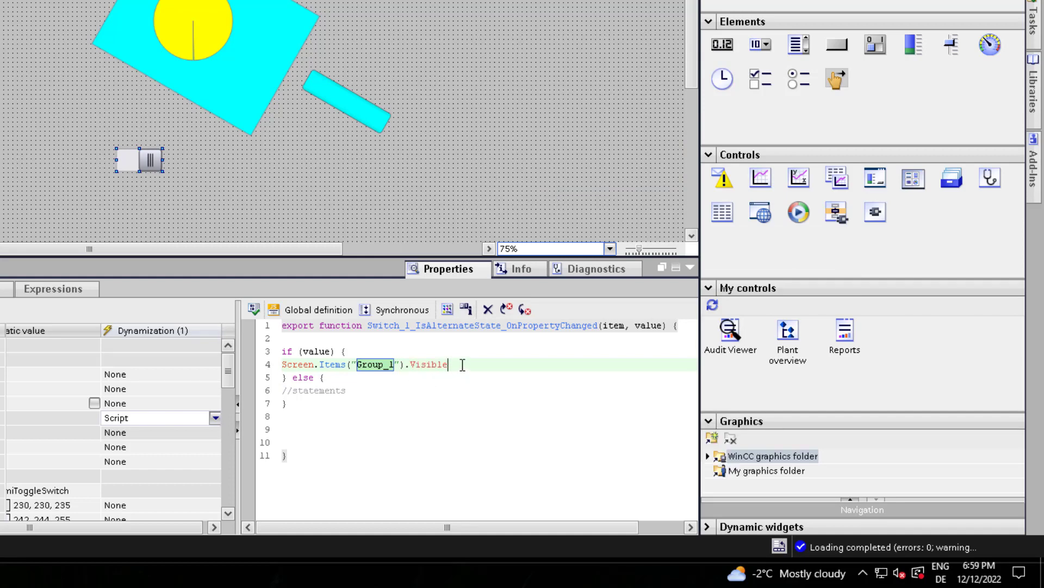
{"action": "type", "text": "= true;"}
Copy the statement into the else branch and change it to Visible = false;
{"action": "left_click_drag", "start_coordinate": [475, 364], "coordinate": [282, 364]}
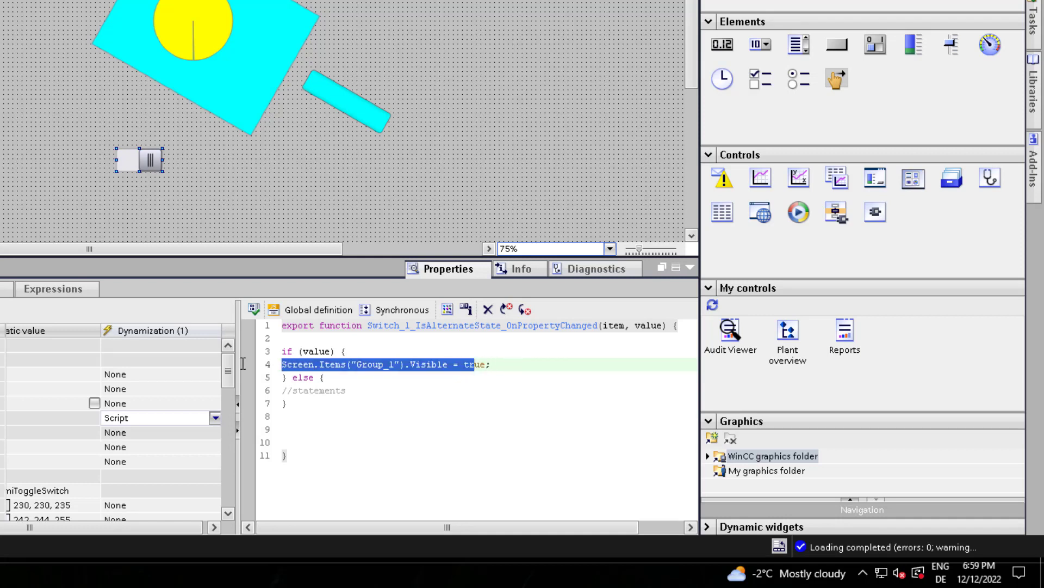
{"action": "key", "text": "ctrl+c"}
{"action": "double_click", "coordinate": [310, 392]}
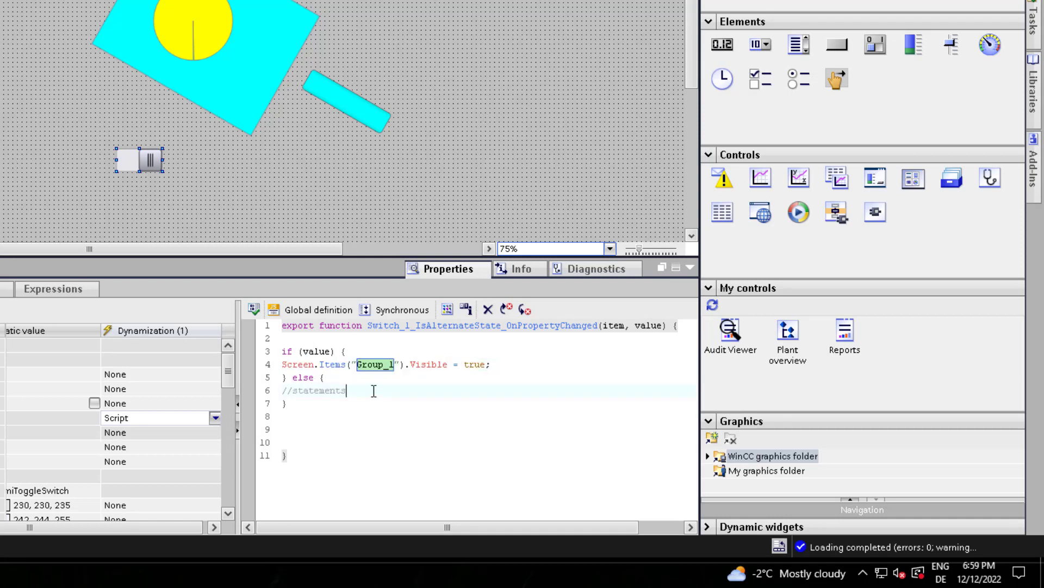
{"action": "left_click_drag", "start_coordinate": [373, 389], "coordinate": [282, 390]}
{"action": "key", "text": "ctrl+v"}
{"action": "key", "text": "BackSpace"}
{"action": "key", "text": "BackSpace"}
{"action": "type", "text": "false"}
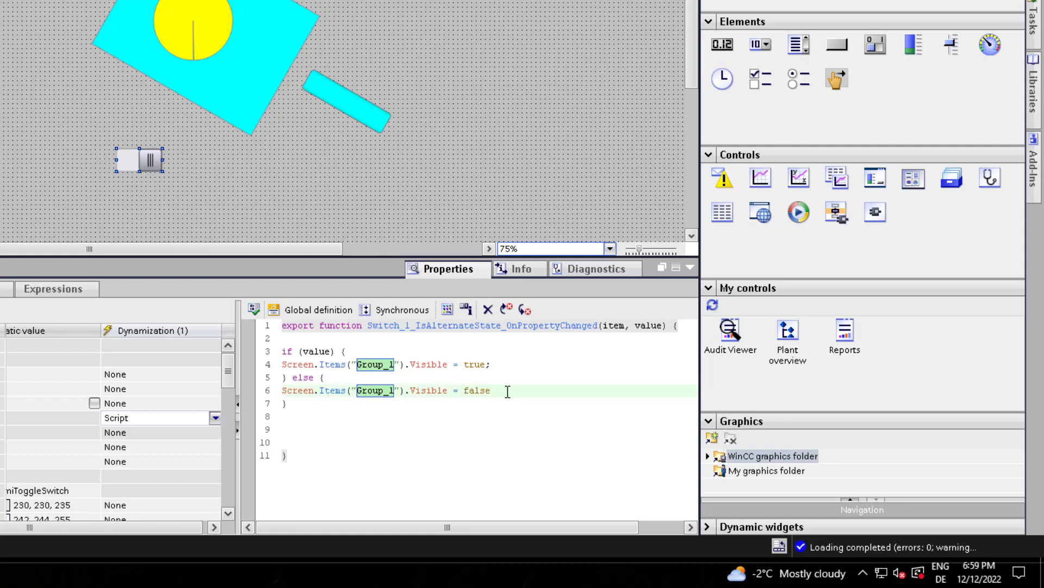
{"action": "type", "text": ";"}
Toggle the runtime switch on and off to hide and restore the group
{"action": "left_click", "coordinate": [420, 417]}
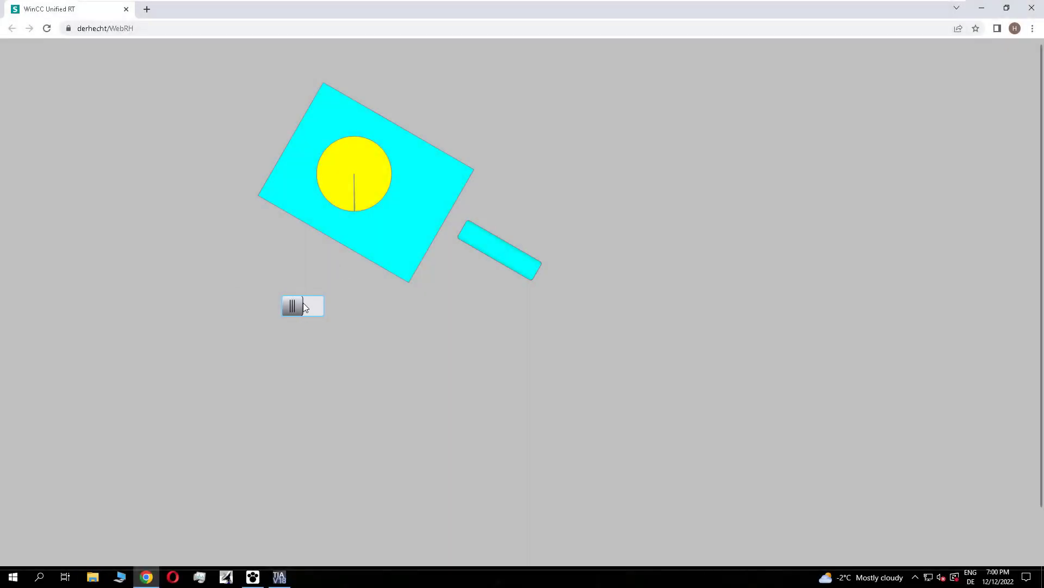
{"action": "left_click", "coordinate": [302, 308]}
{"action": "left_click", "coordinate": [312, 308]}
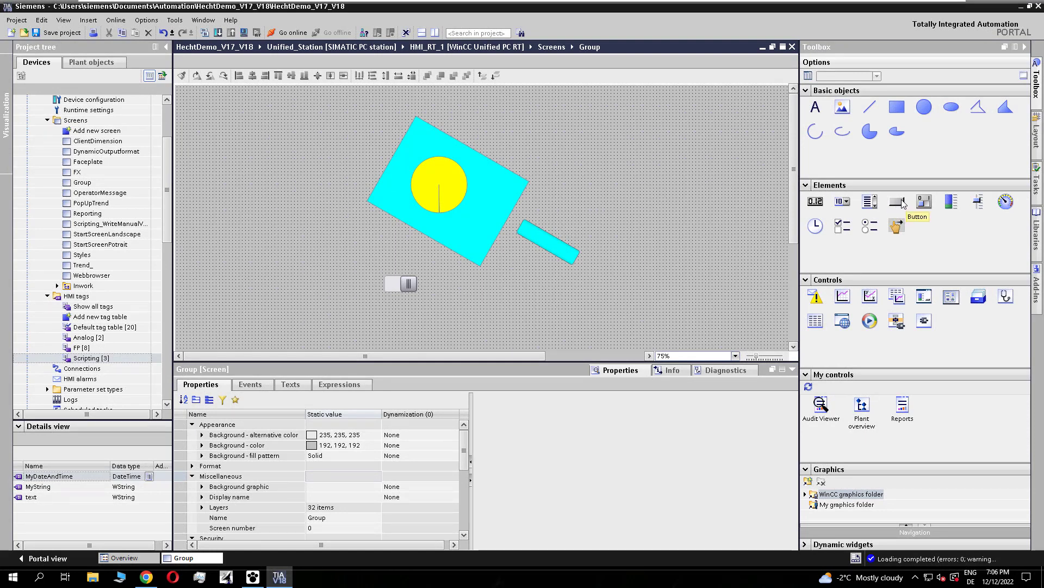
Add a button left of the group and turn its left-click event into a script
{"action": "left_click_drag", "start_coordinate": [898, 203], "coordinate": [278, 211]}
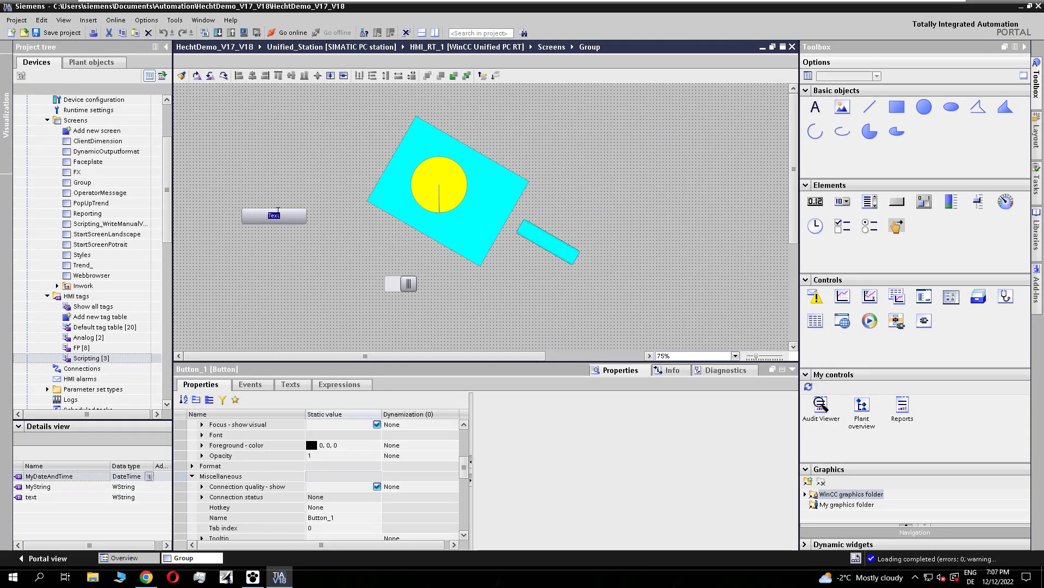
{"action": "left_click", "coordinate": [256, 387]}
{"action": "left_click", "coordinate": [239, 435]}
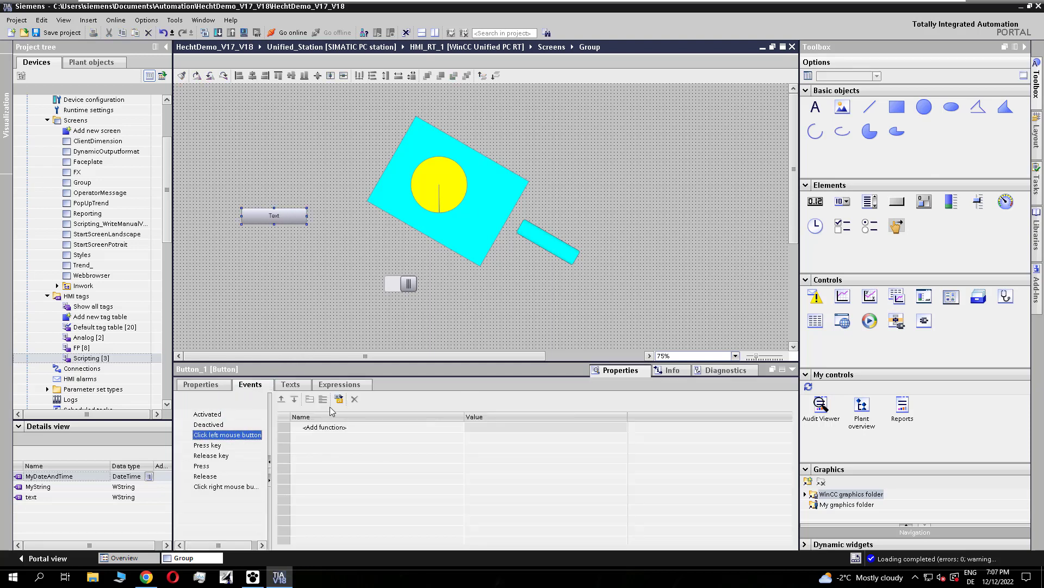
{"action": "left_click", "coordinate": [338, 399]}
Type Screen.Items("Group_1"). on line 3 of the click script
{"action": "key", "text": "Return"}
{"action": "key", "text": "Return"}
{"action": "key", "text": "Return"}
{"action": "left_click", "coordinate": [312, 431]}
{"action": "type", "text": "Screen.I"}
{"action": "key", "text": "Return"}
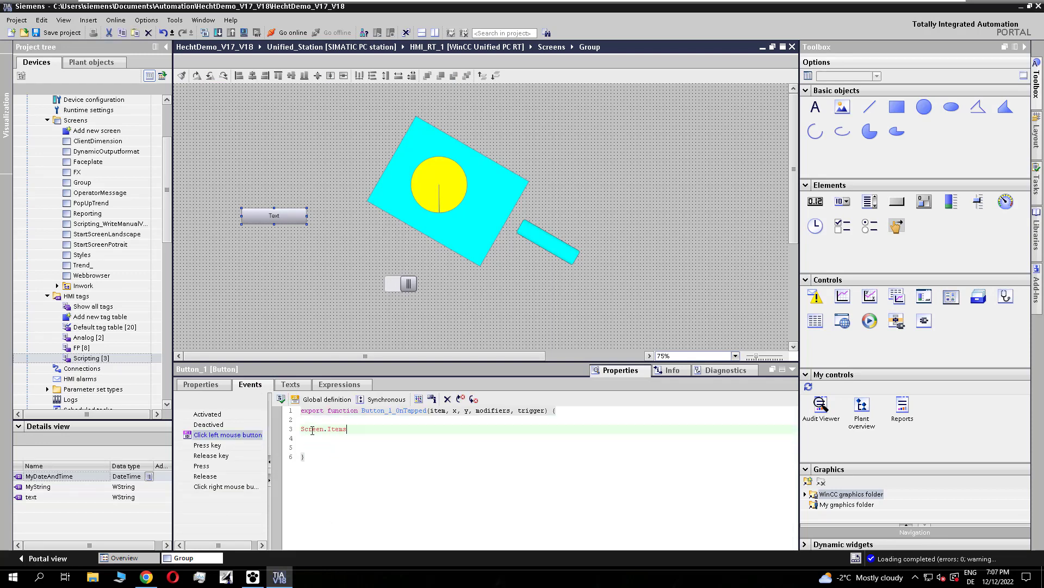
{"action": "type", "text": "("}
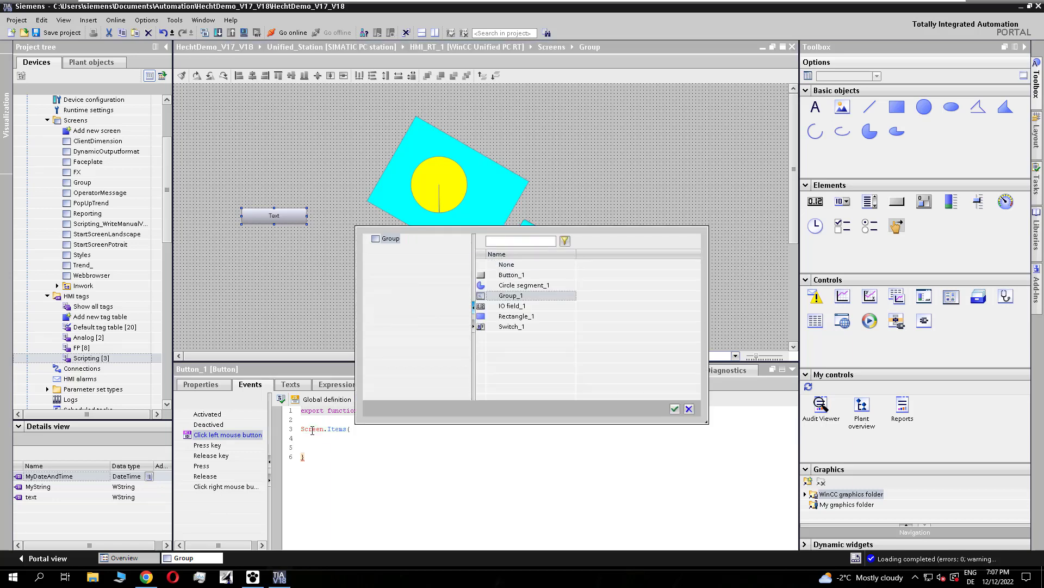
{"action": "left_click", "coordinate": [674, 409]}
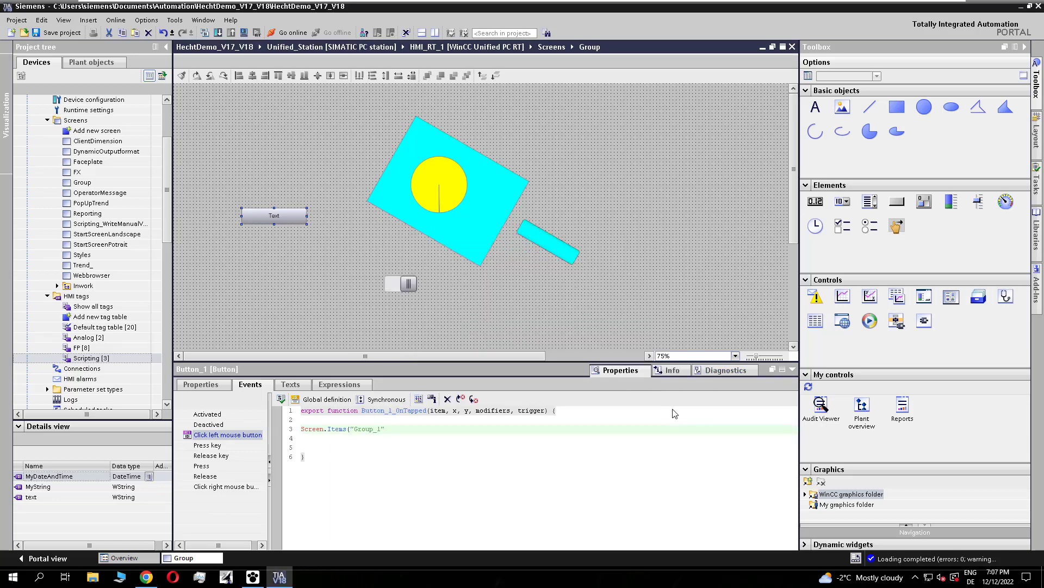
{"action": "type", "text": ")."}
{"action": "scroll", "coordinate": [464, 453], "scroll_direction": "down", "scroll_amount": 2}
{"action": "scroll", "coordinate": [464, 453], "scroll_direction": "down", "scroll_amount": 1}
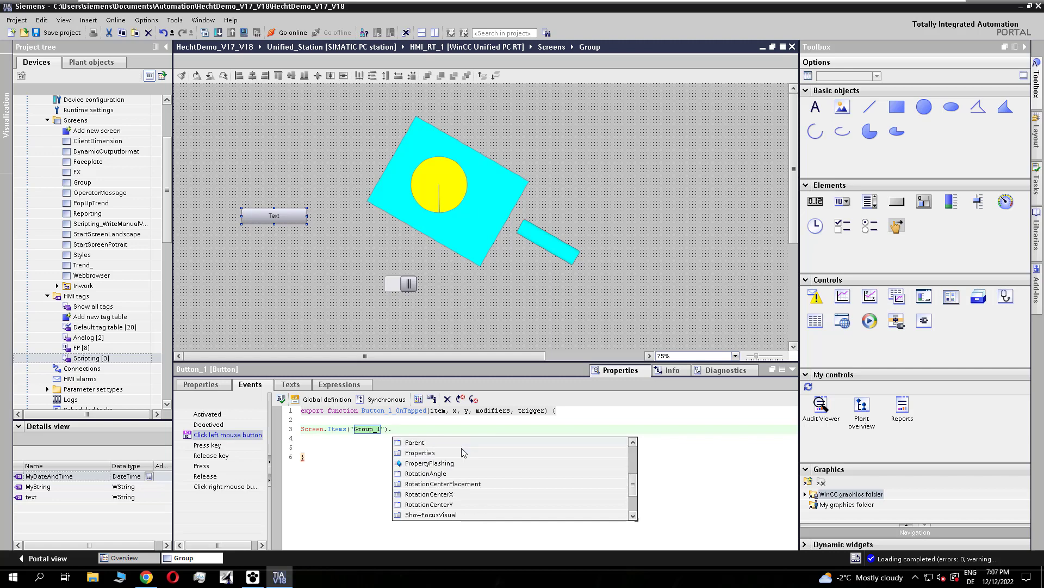
{"action": "scroll", "coordinate": [464, 452], "scroll_direction": "down", "scroll_amount": 1}
Check the Fill level setting in Group_1's properties
{"action": "left_click", "coordinate": [440, 184]}
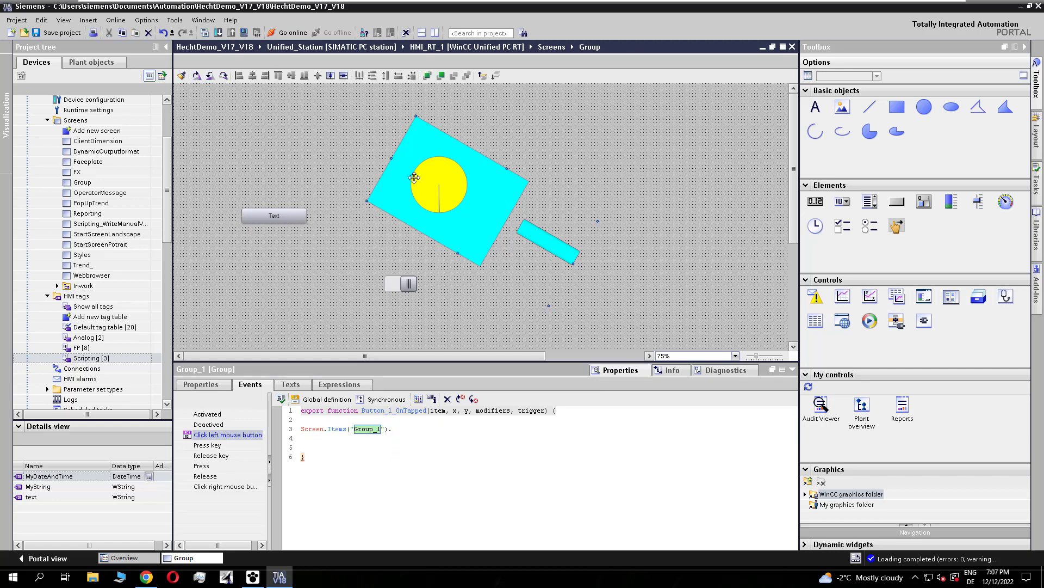
{"action": "left_click", "coordinate": [219, 385]}
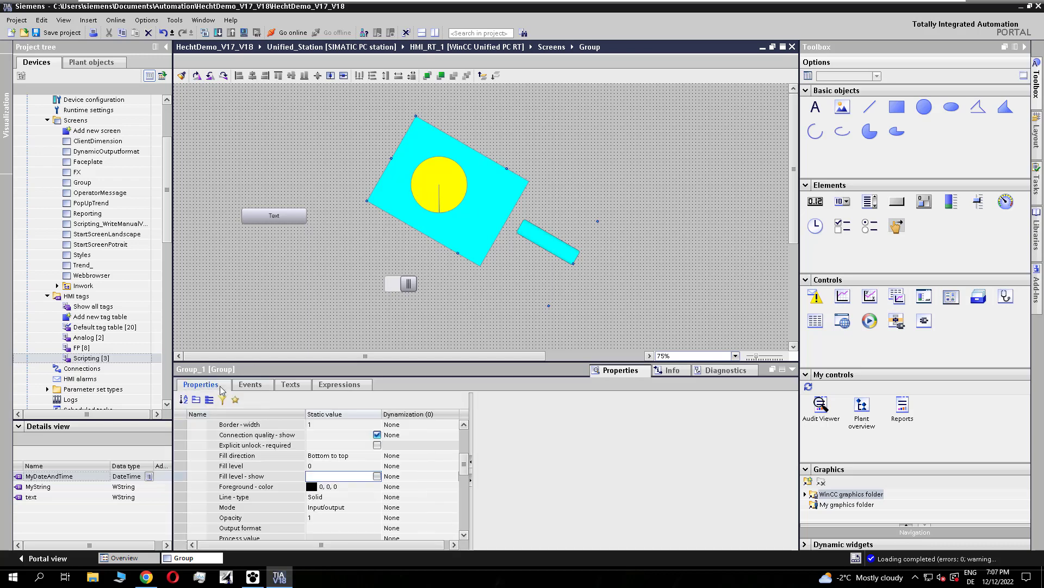
{"action": "left_click", "coordinate": [238, 466]}
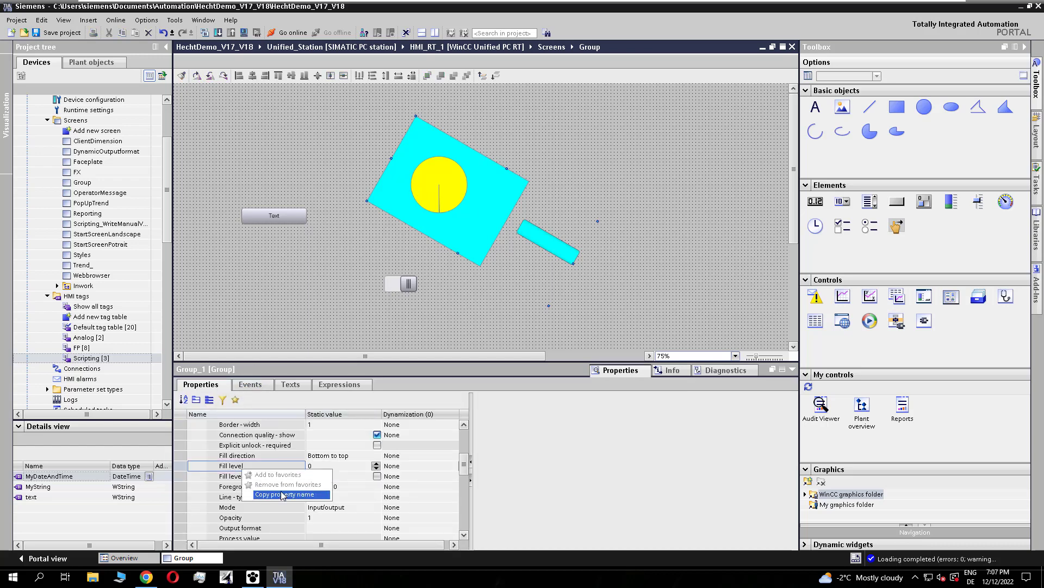
Complete the button's click script so it sets Group_1's FillLevel to 50
{"action": "left_click", "coordinate": [298, 217]}
{"action": "left_click", "coordinate": [251, 385]}
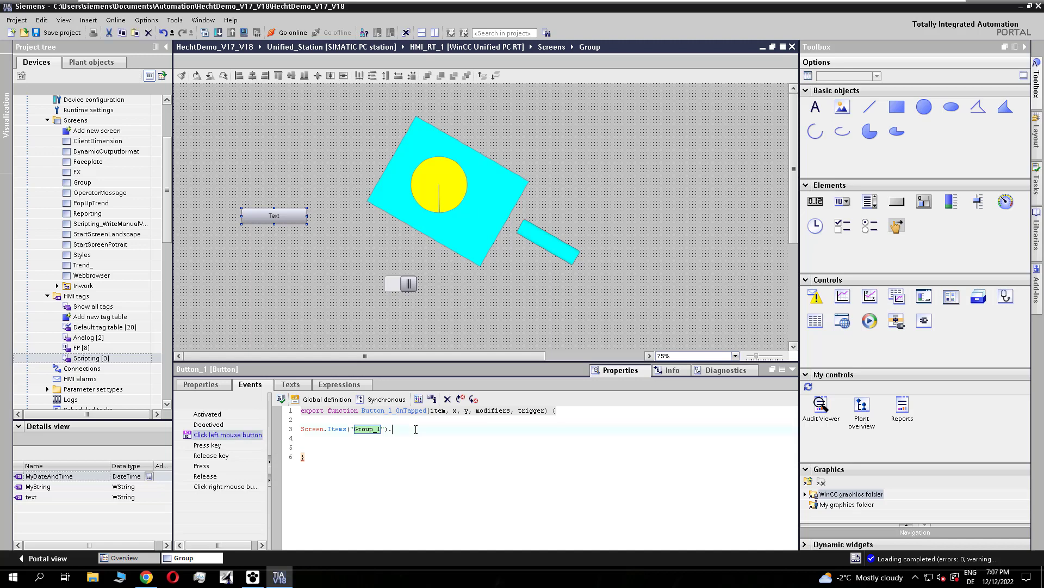
{"action": "key", "text": "ctrl+v"}
{"action": "left_click", "coordinate": [494, 428]}
Turn on 'Fill level - show' for Group_1
{"action": "left_click", "coordinate": [480, 229]}
{"action": "left_click", "coordinate": [193, 387]}
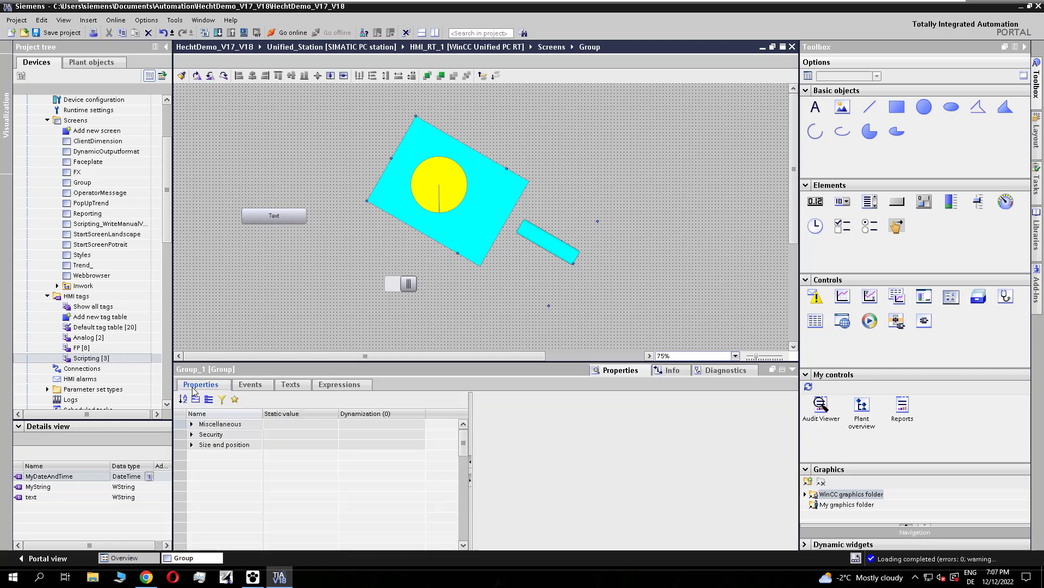
{"action": "left_click", "coordinate": [377, 476]}
{"action": "left_click", "coordinate": [377, 476]}
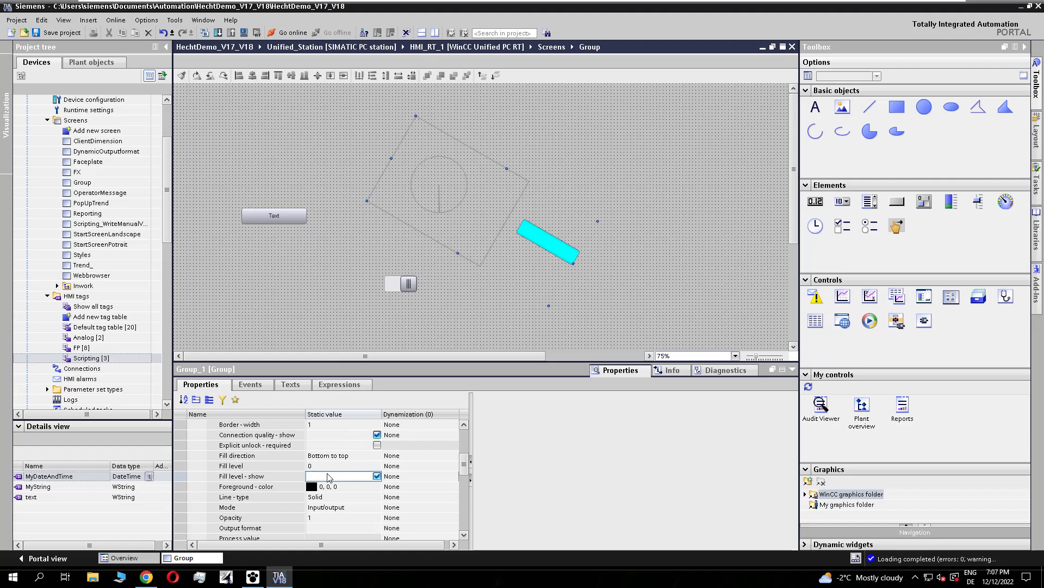
In runtime, fill the group halfway with the Text button, then flip the toggle switch
{"action": "scroll", "coordinate": [373, 176], "scroll_direction": "down", "scroll_amount": 3}
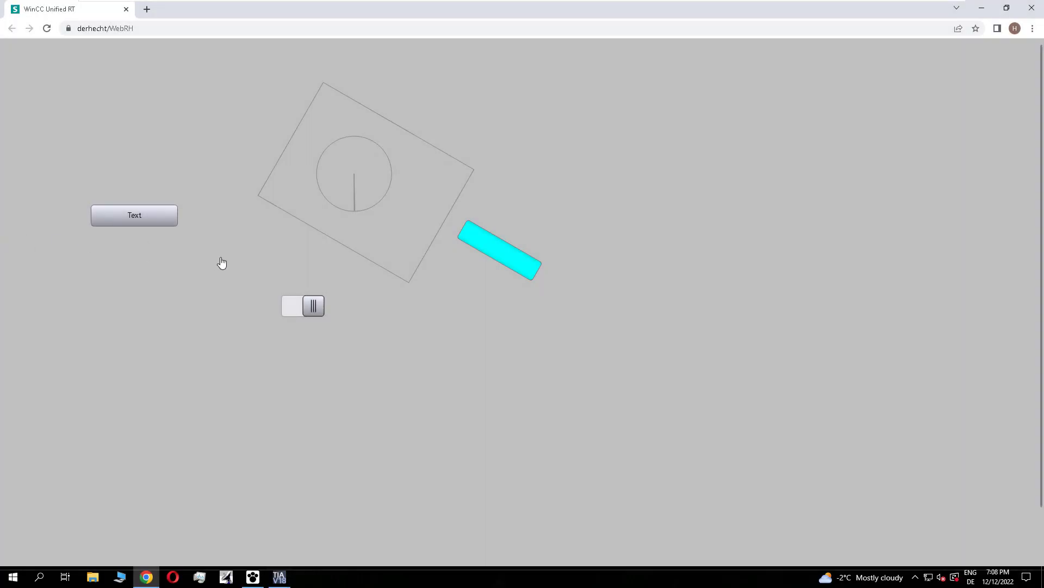
{"action": "left_click", "coordinate": [167, 219]}
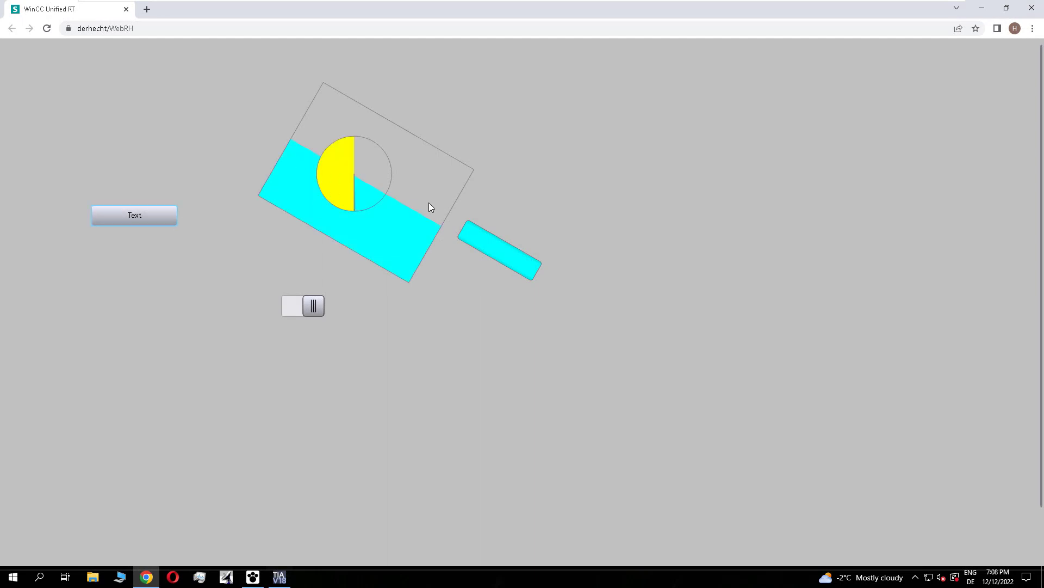
{"action": "left_click", "coordinate": [313, 306]}
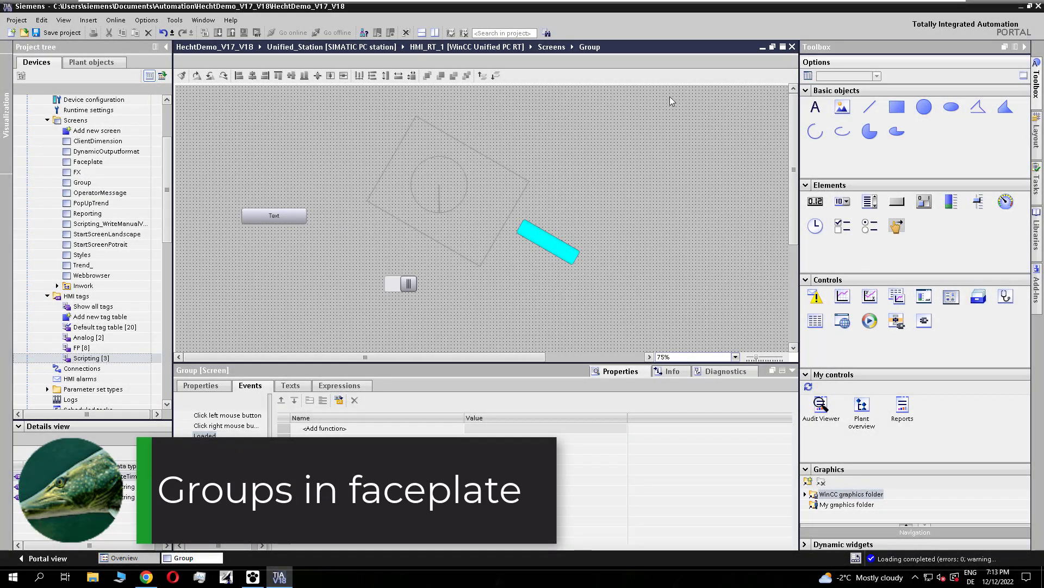
Create faceplate type Faceplate_1 from the group, the Text button and the toggle switch
{"action": "left_click_drag", "start_coordinate": [673, 93], "coordinate": [214, 354]}
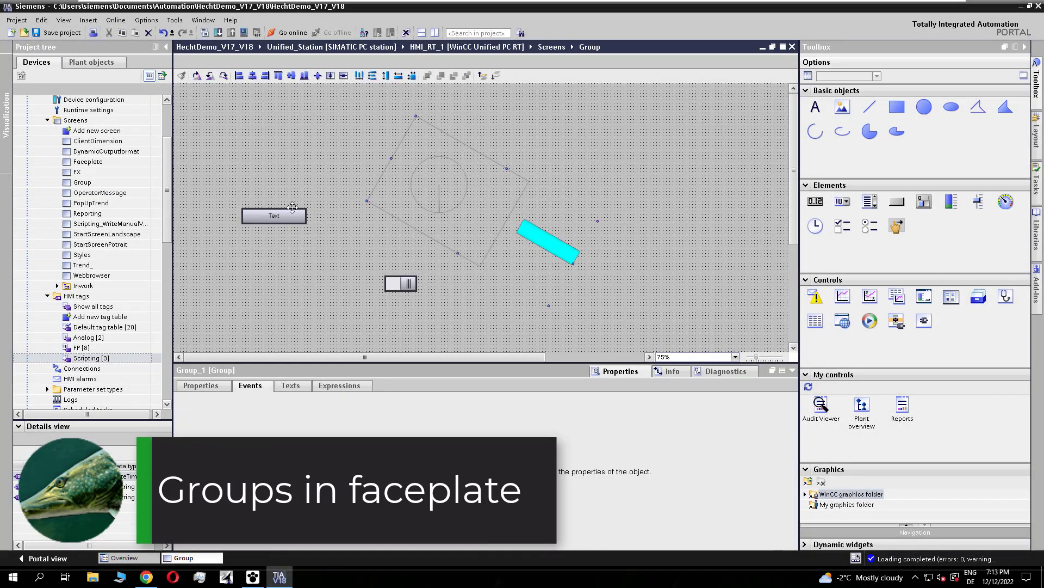
{"action": "right_click", "coordinate": [276, 217]}
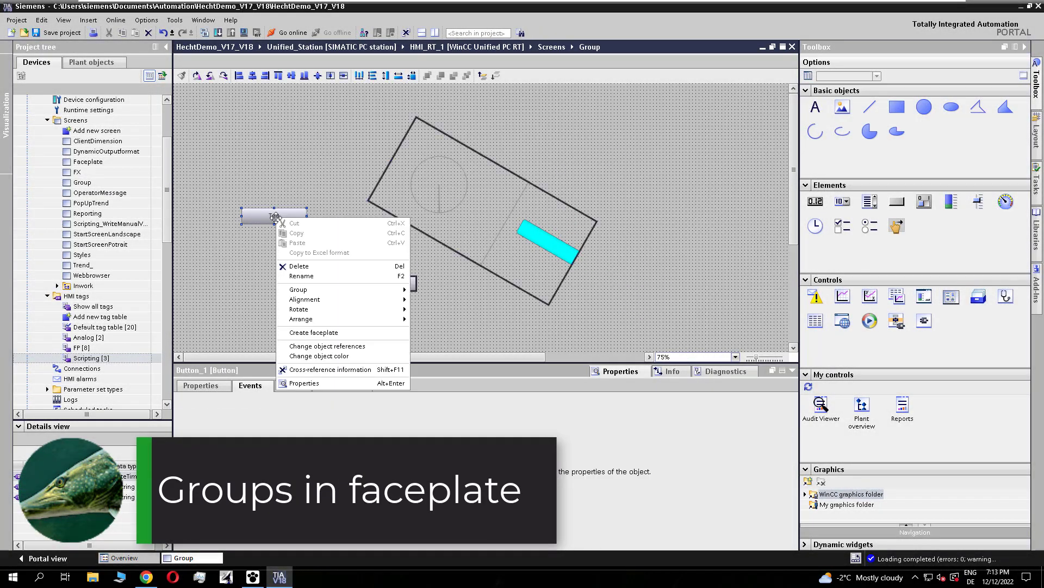
{"action": "left_click", "coordinate": [329, 334]}
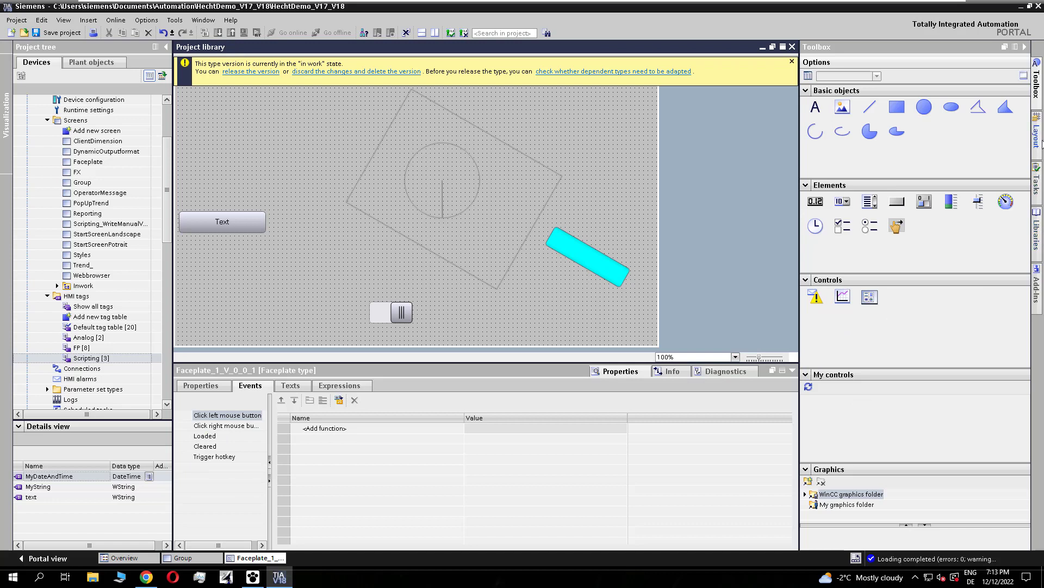
Expand Layer_0 to review the faceplate's objects and dismiss the in-work notice
{"action": "left_click", "coordinate": [1037, 133]}
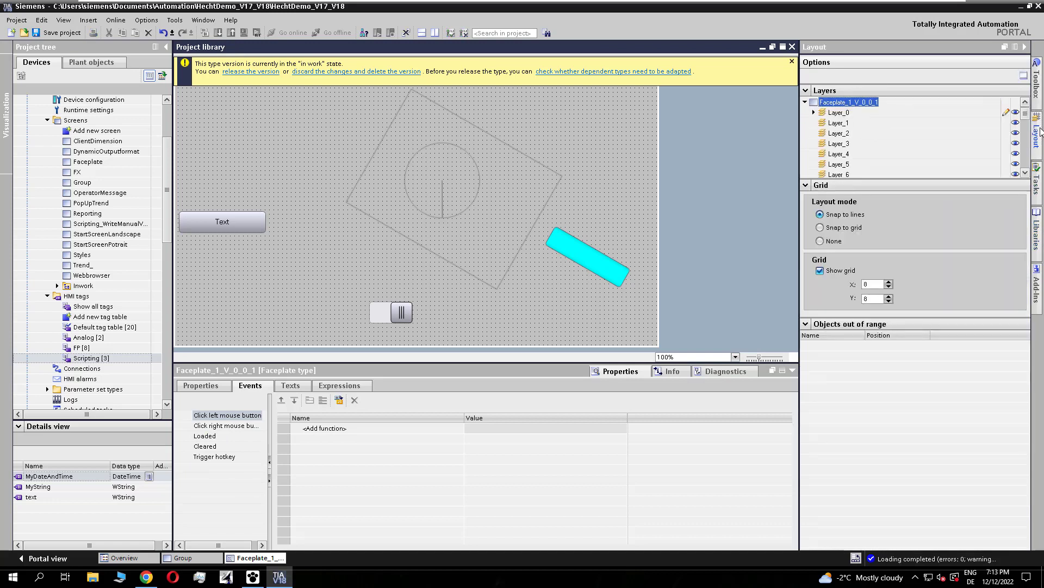
{"action": "left_click", "coordinate": [813, 112]}
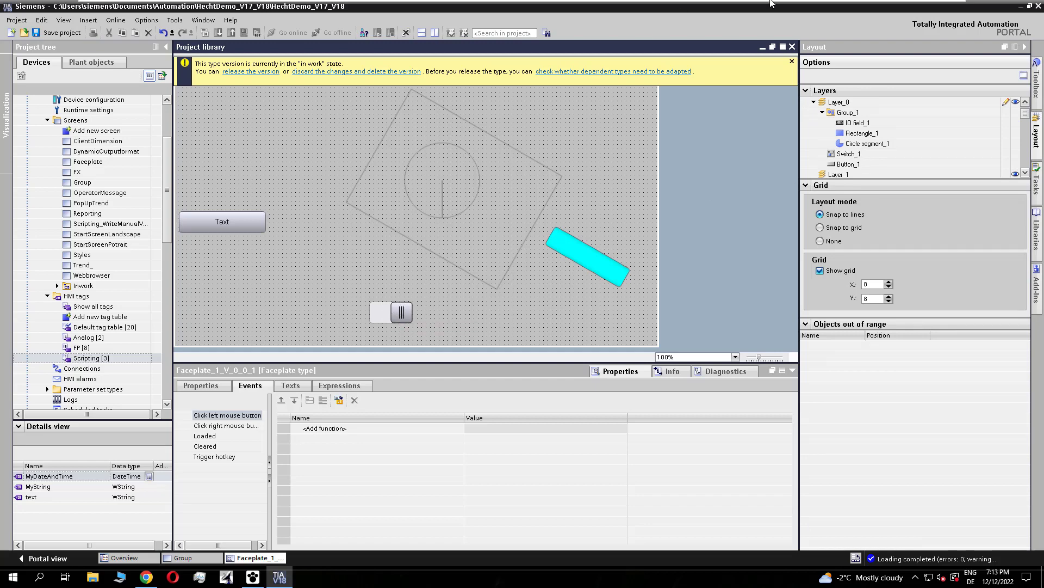
{"action": "left_click", "coordinate": [792, 61]}
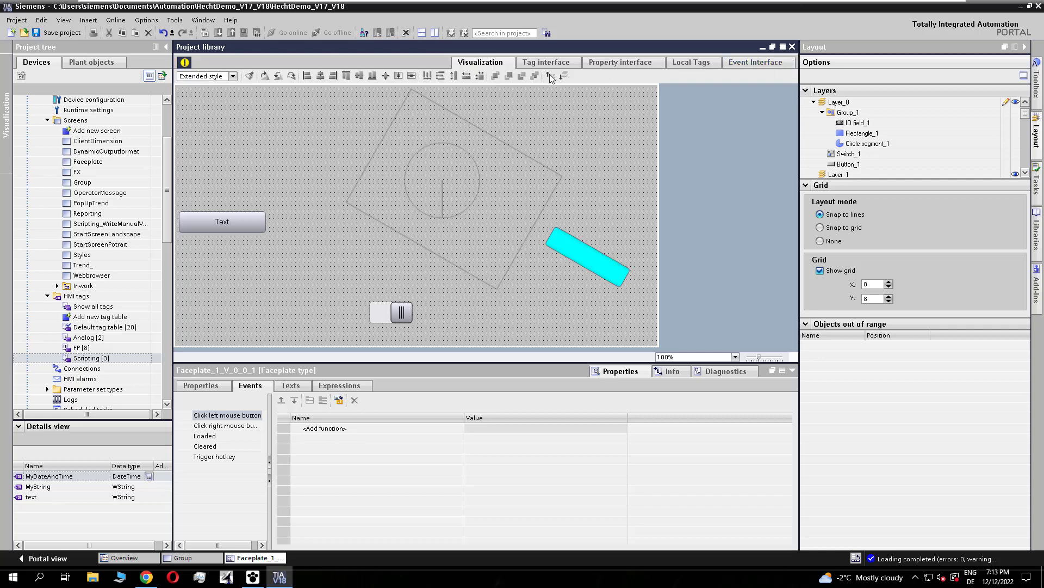
Add a Color-type interface property Interface_Property_1, then select the faceplate's Loaded event
{"action": "left_click", "coordinate": [637, 65]}
{"action": "left_click", "coordinate": [242, 99]}
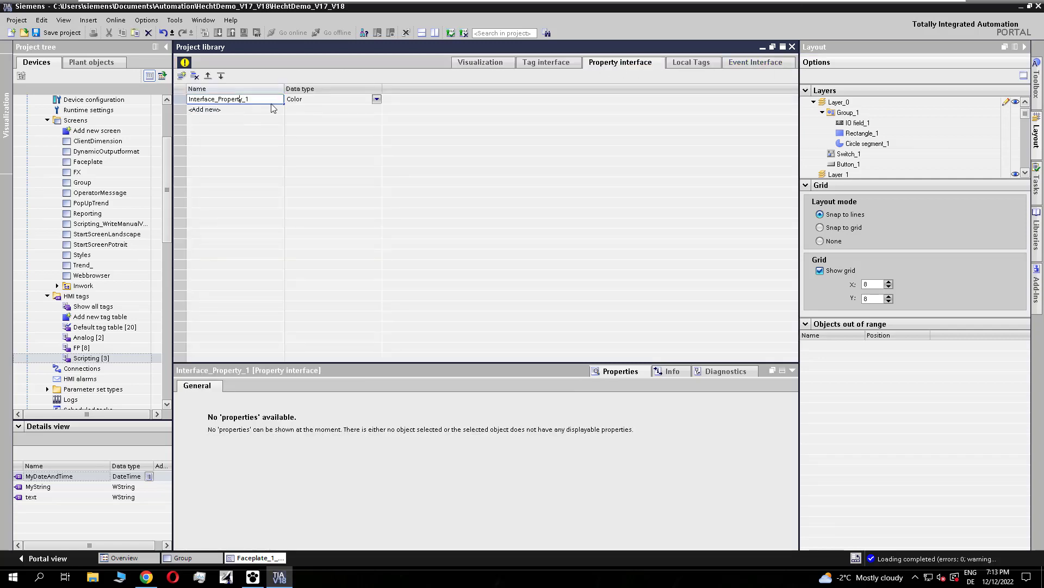
{"action": "left_click", "coordinate": [474, 63]}
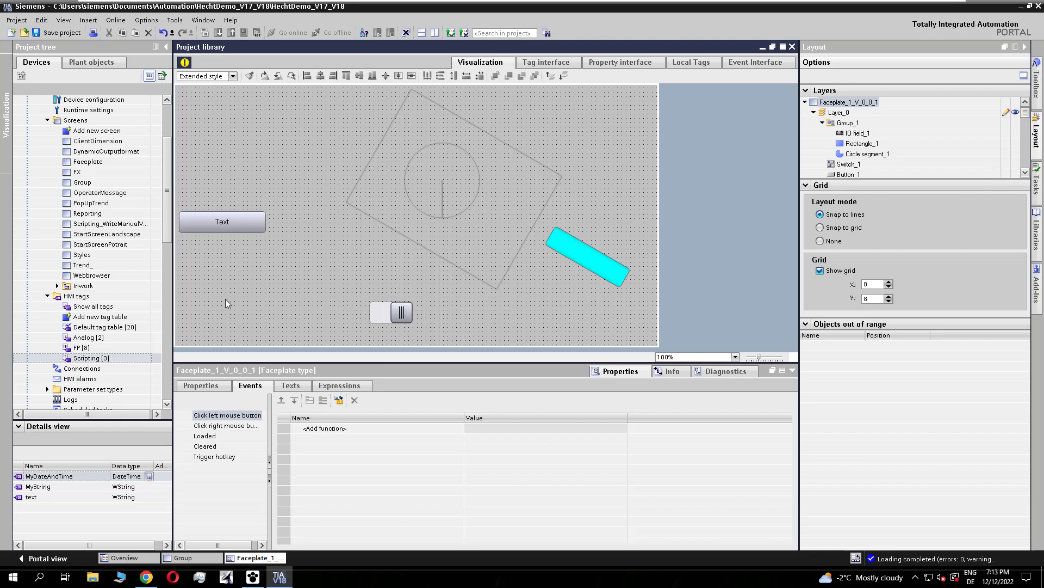
{"action": "left_click", "coordinate": [211, 436]}
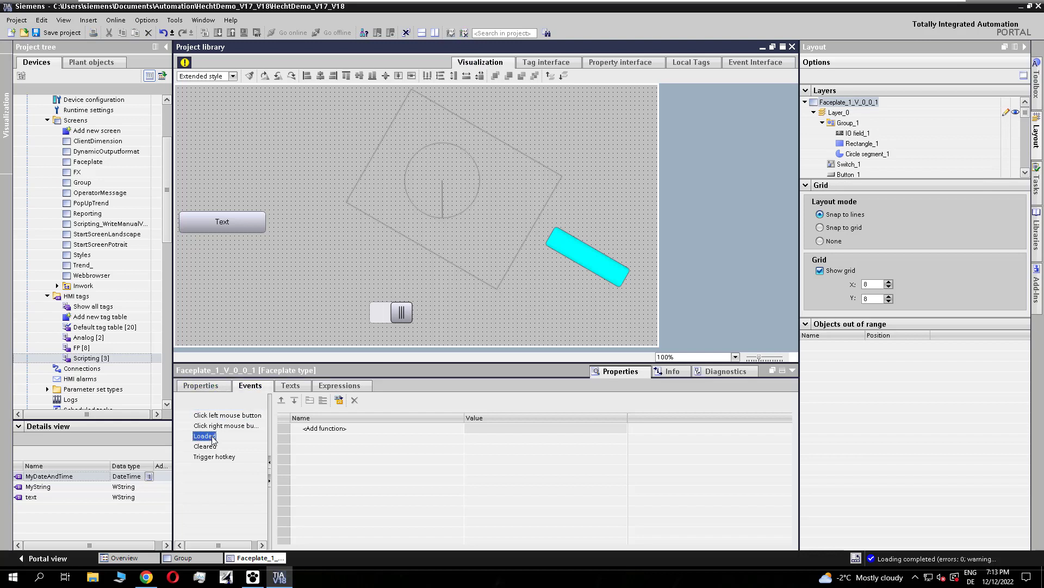
Create a script for the Loaded event and enlarge the script editor
{"action": "left_click", "coordinate": [339, 400]}
{"action": "left_click_drag", "start_coordinate": [377, 363], "coordinate": [377, 290]}
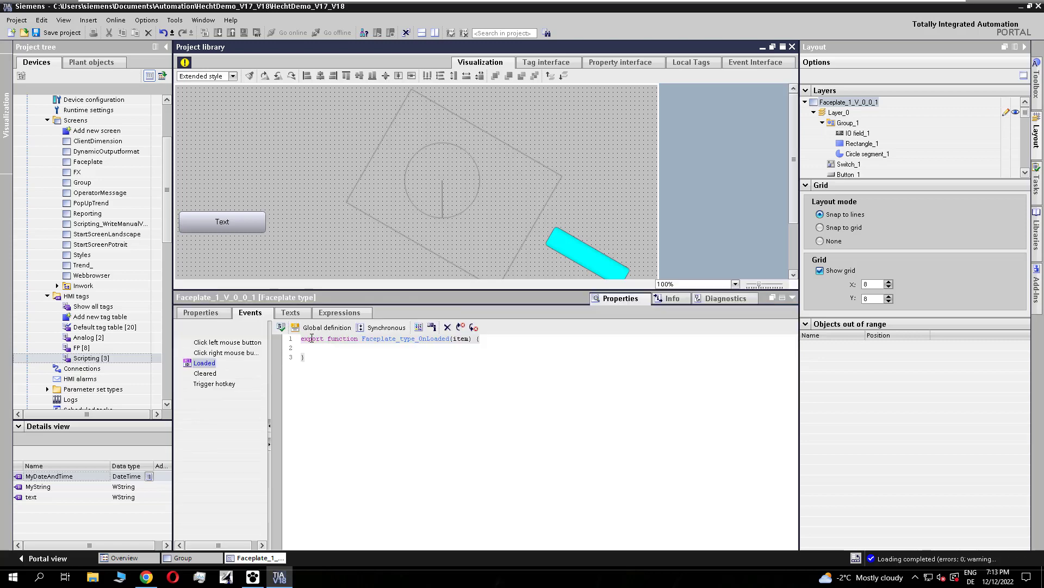
{"action": "left_click", "coordinate": [318, 350]}
{"action": "key", "text": "Return"}
{"action": "key", "text": "Return"}
{"action": "key", "text": "Return"}
Write Faceplate.Items("Group_1") on line 3, picking Group_1 from the element list
{"action": "type", "text": "Faceplate"}
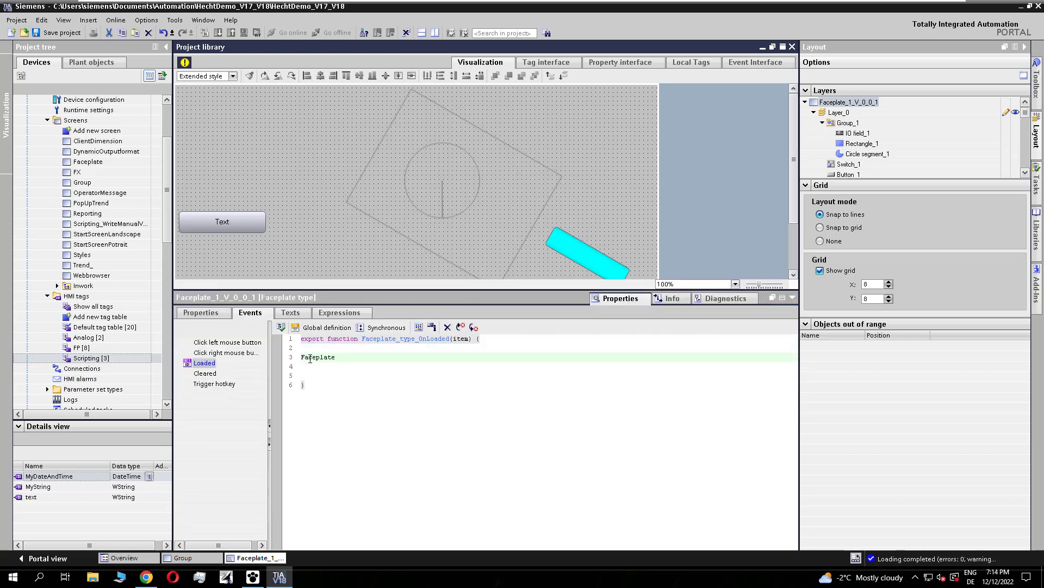
{"action": "type", "text": ".S"}
{"action": "key", "text": "BackSpace"}
{"action": "type", "text": "I"}
{"action": "key", "text": "Tab"}
{"action": "type", "text": "("}
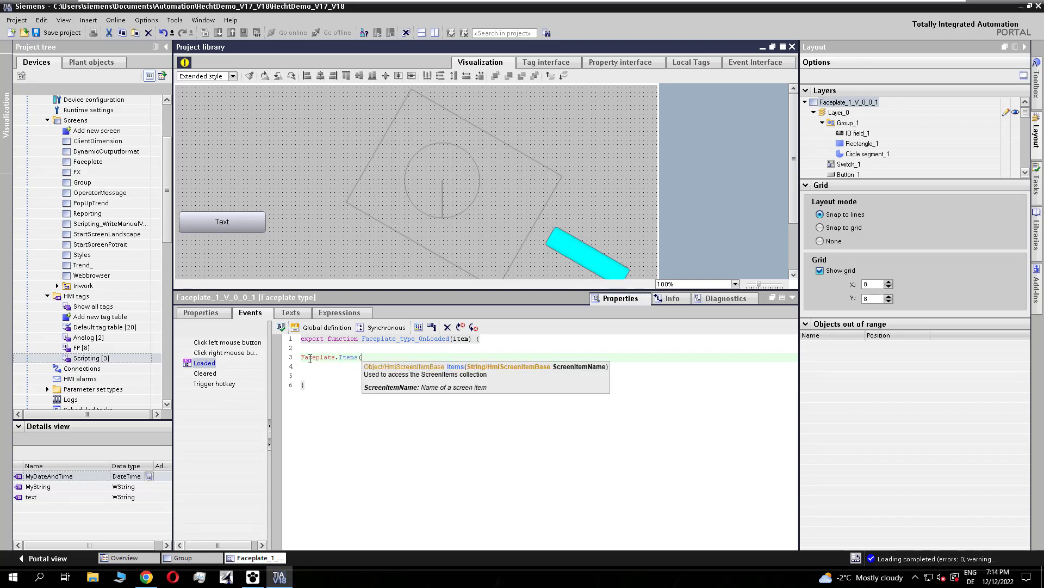
{"action": "left_click", "coordinate": [526, 438]}
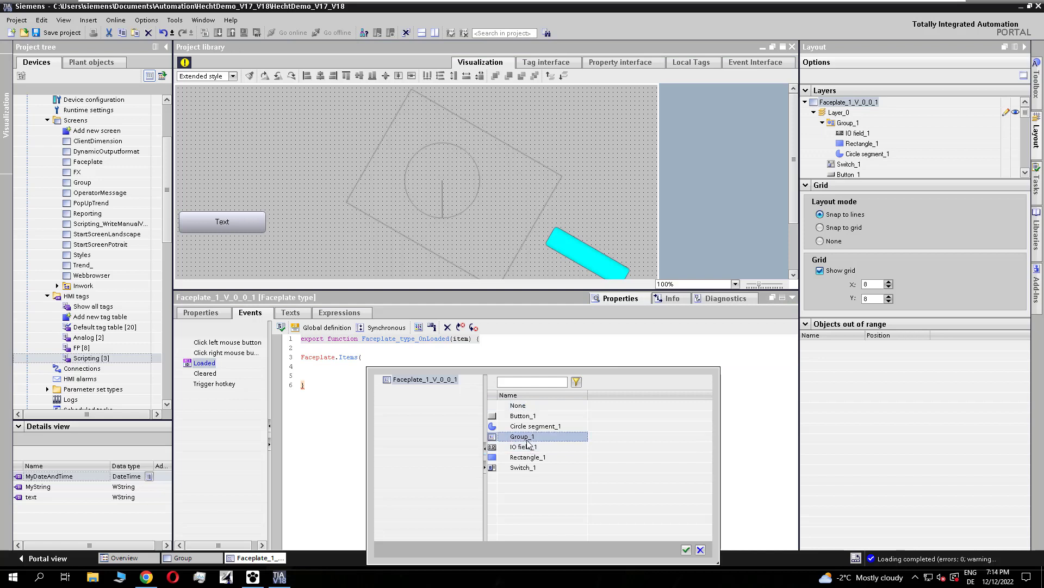
{"action": "double_click", "coordinate": [528, 439]}
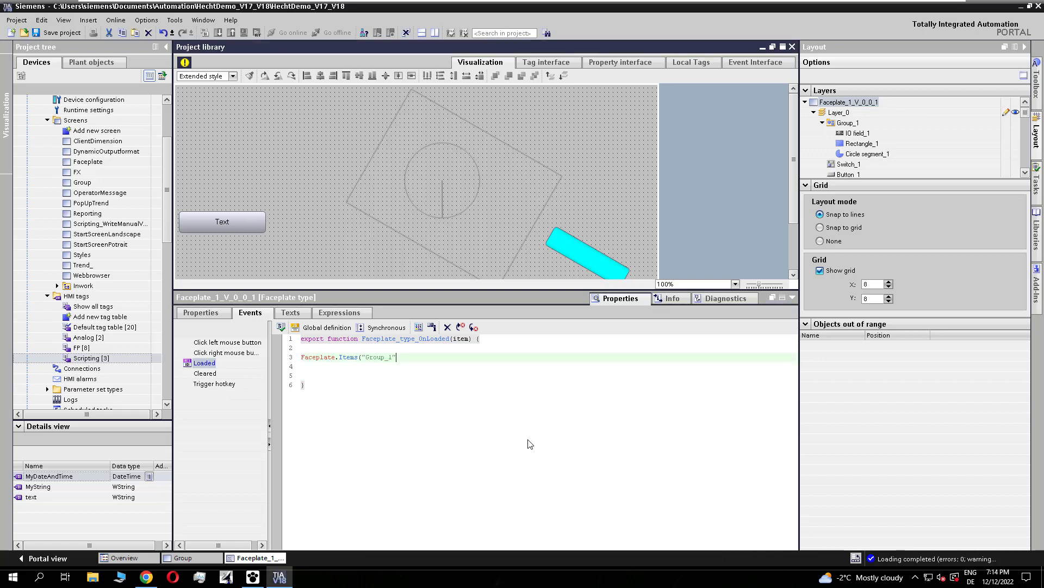
{"action": "type", "text": ")."}
Check Group_1's background colour property, then return to the faceplate's Loaded script
{"action": "left_click", "coordinate": [322, 216]}
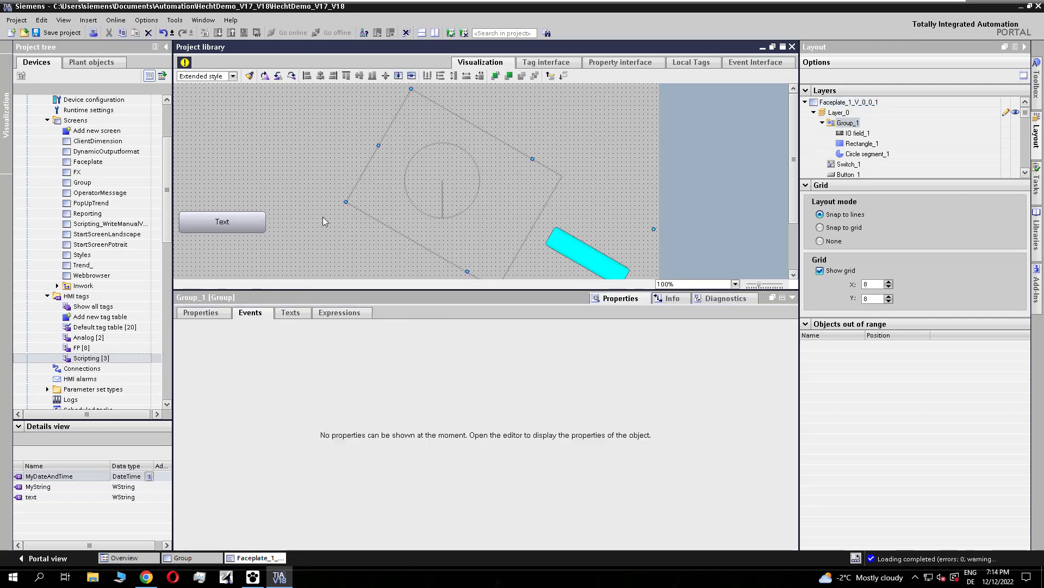
{"action": "left_click", "coordinate": [187, 313]}
{"action": "left_click", "coordinate": [267, 429]}
{"action": "left_click", "coordinate": [259, 264]}
{"action": "left_click", "coordinate": [262, 314]}
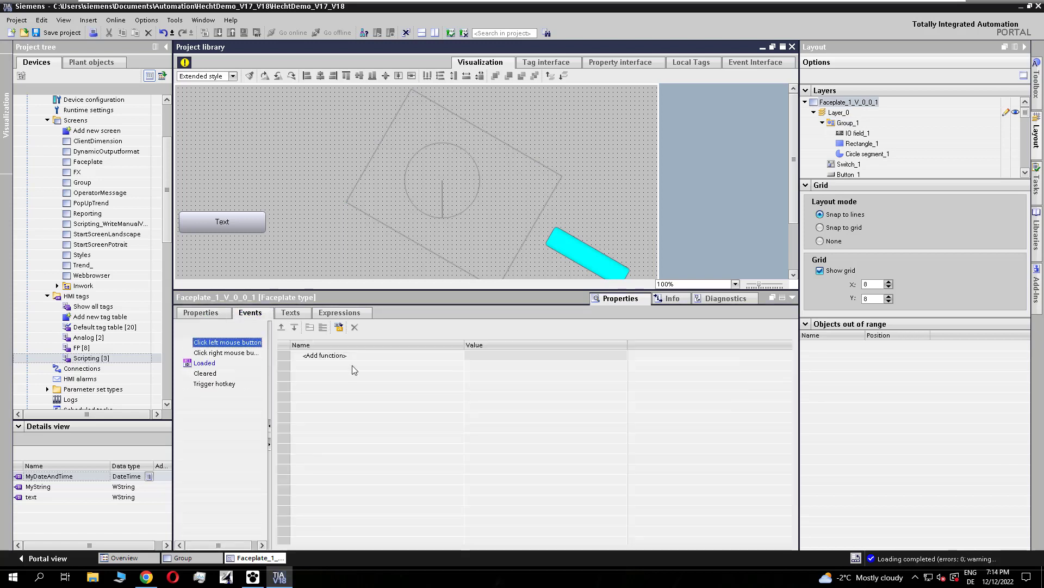
{"action": "left_click", "coordinate": [213, 364]}
Complete line 3 to Faceplate.Items("Group_1").Properties.BackColor =
{"action": "left_click", "coordinate": [422, 358]}
{"action": "key", "text": "ctrl+v"}
{"action": "left_click", "coordinate": [494, 356]}
{"action": "key", "text": "Return"}
{"action": "key", "text": "Return"}
Insert the faceplate interface snippet and cut its line for reuse on line 3
{"action": "right_click", "coordinate": [319, 385]}
{"action": "mouse_move", "coordinate": [343, 390]}
{"action": "mouse_move", "coordinate": [395, 389]}
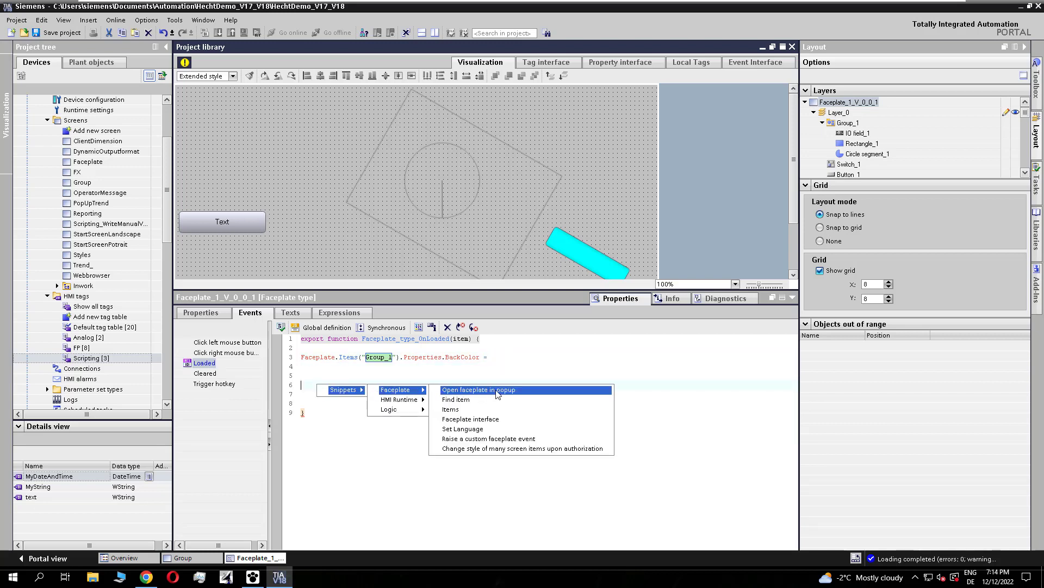
{"action": "left_click", "coordinate": [479, 419]}
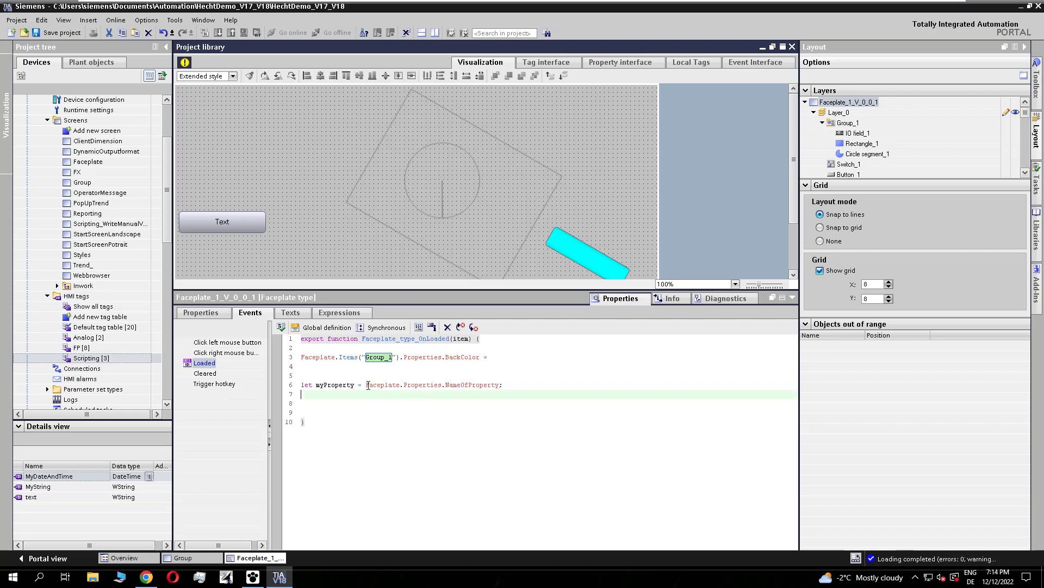
{"action": "left_click_drag", "start_coordinate": [367, 385], "coordinate": [294, 384]}
{"action": "left_click_drag", "start_coordinate": [523, 384], "coordinate": [255, 384]}
{"action": "key", "text": "Delete"}
{"action": "left_click", "coordinate": [503, 360]}
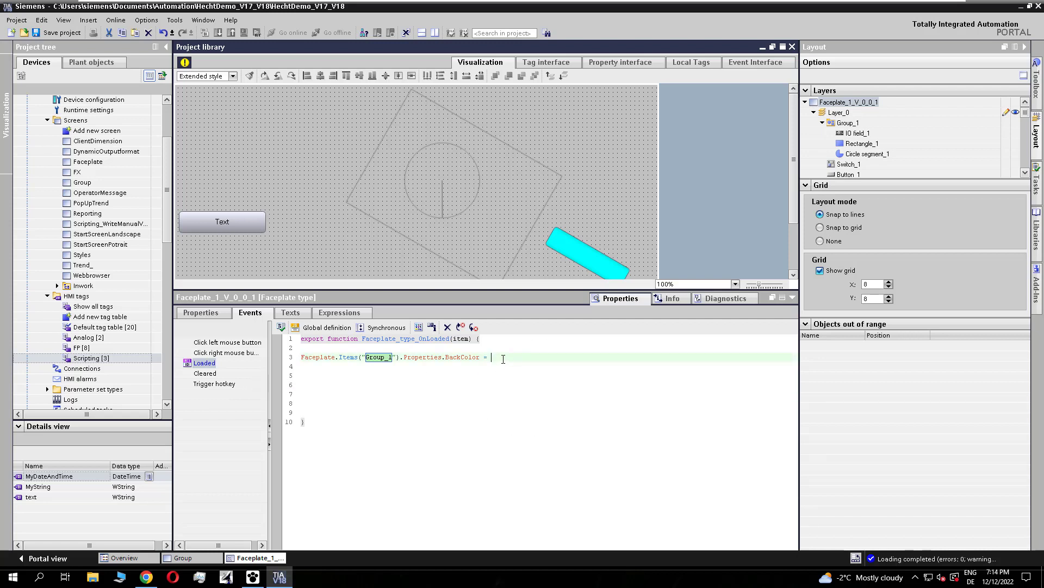
Paste the property reference after BackColor = and rename Interface_Property_1 to Groupcolor
{"action": "key", "text": "ctrl+v"}
{"action": "left_click", "coordinate": [557, 63]}
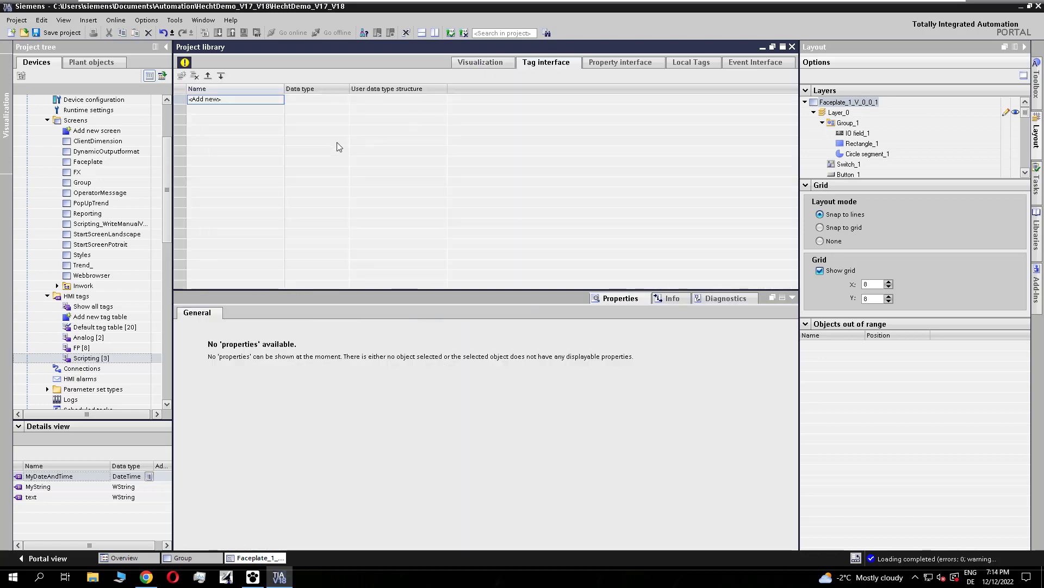
{"action": "left_click", "coordinate": [612, 64]}
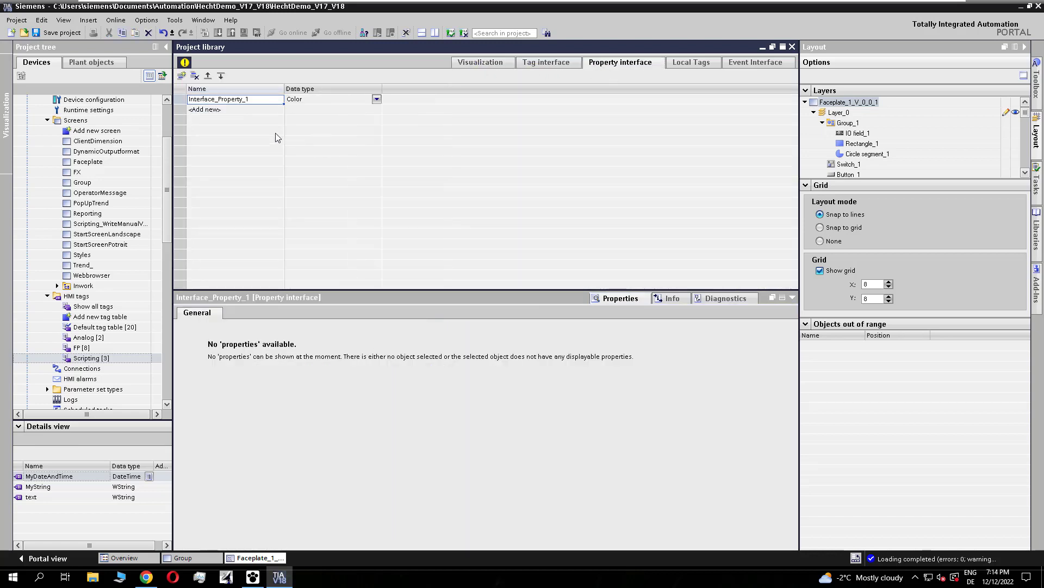
{"action": "double_click", "coordinate": [261, 104]}
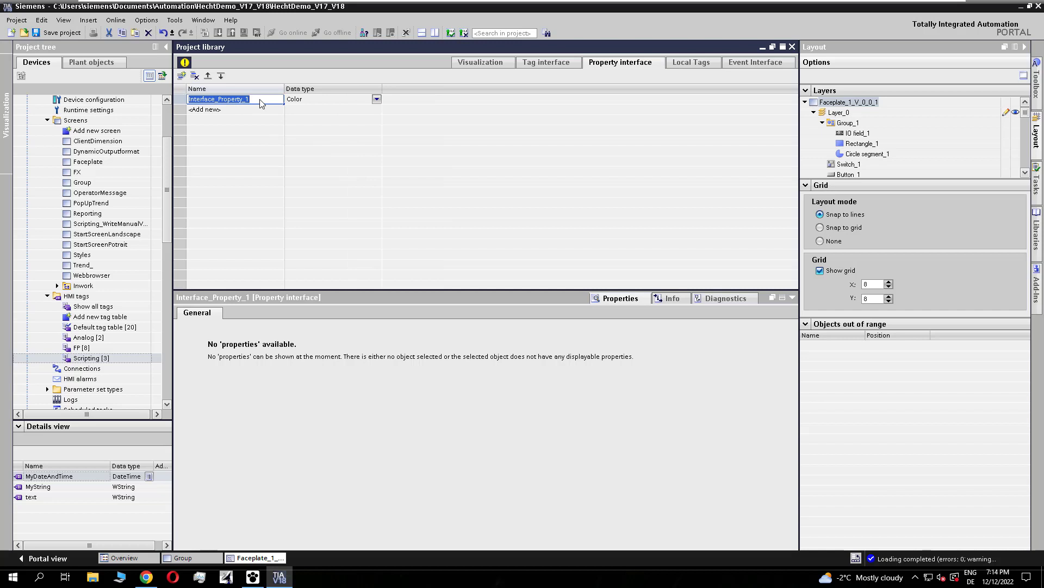
{"action": "type", "text": "Groupcolor"}
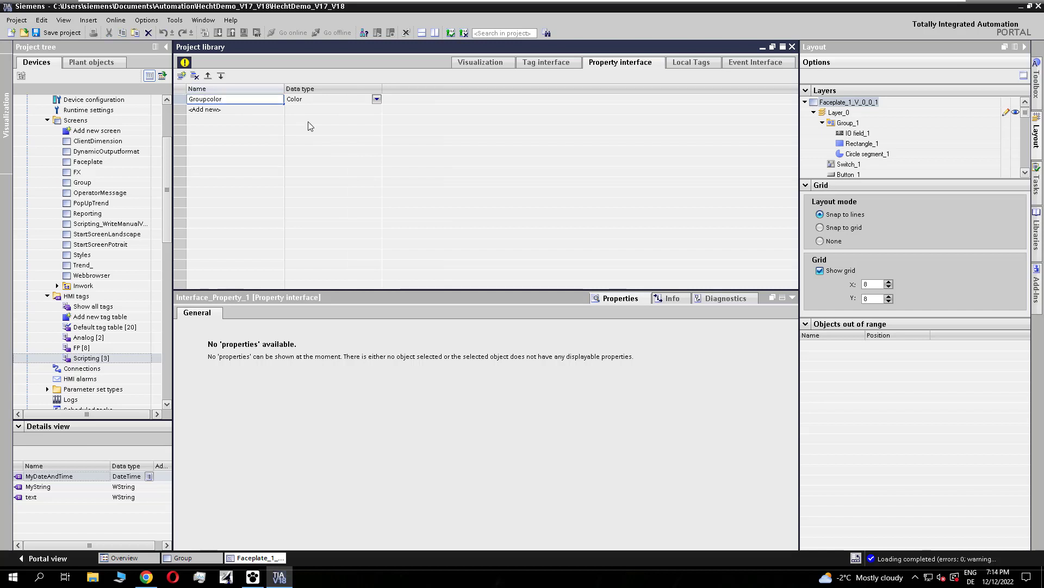
{"action": "key", "text": "Return"}
{"action": "double_click", "coordinate": [275, 99]}
{"action": "key", "text": "ctrl+c"}
Replace the NameOfProperty placeholder in the Loaded script with Groupcolor
{"action": "left_click", "coordinate": [479, 62]}
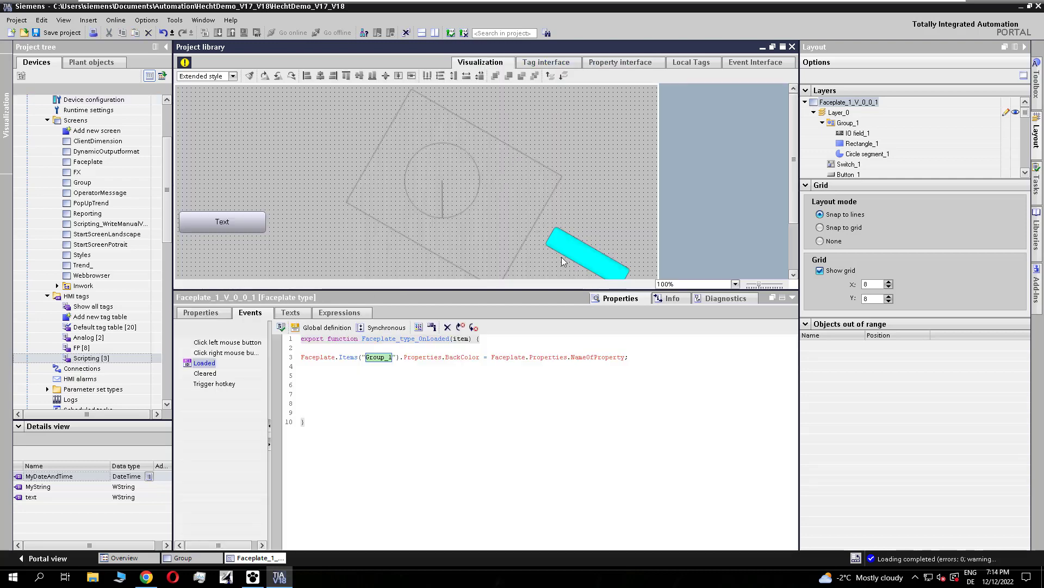
{"action": "left_click_drag", "start_coordinate": [571, 358], "coordinate": [624, 361]}
{"action": "key", "text": "ctrl+v"}
{"action": "left_click", "coordinate": [606, 374]}
Try releasing the faceplate version and jump to IO field_1's missing-tag error
{"action": "left_click", "coordinate": [187, 64]}
{"action": "left_click", "coordinate": [251, 71]}
{"action": "left_click", "coordinate": [632, 317]}
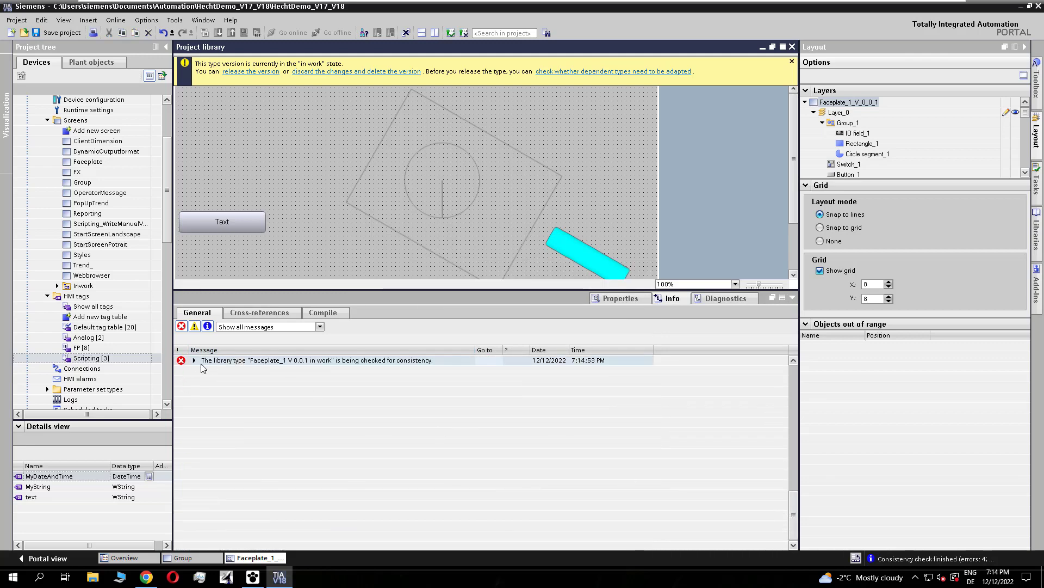
{"action": "left_click", "coordinate": [194, 360]}
{"action": "left_click", "coordinate": [204, 370]}
{"action": "left_click", "coordinate": [226, 412]}
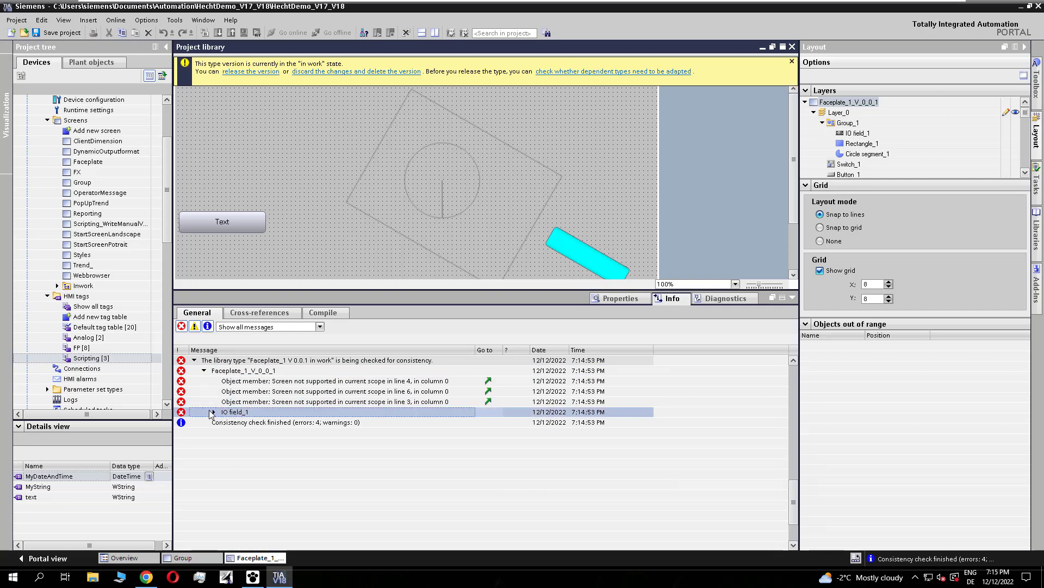
{"action": "left_click", "coordinate": [214, 412]}
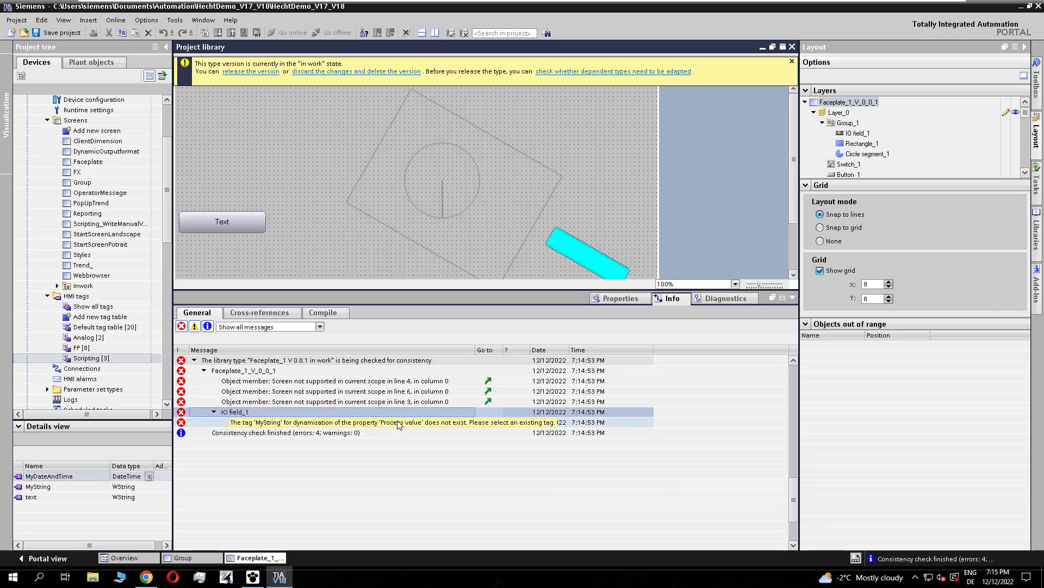
{"action": "left_click", "coordinate": [488, 422]}
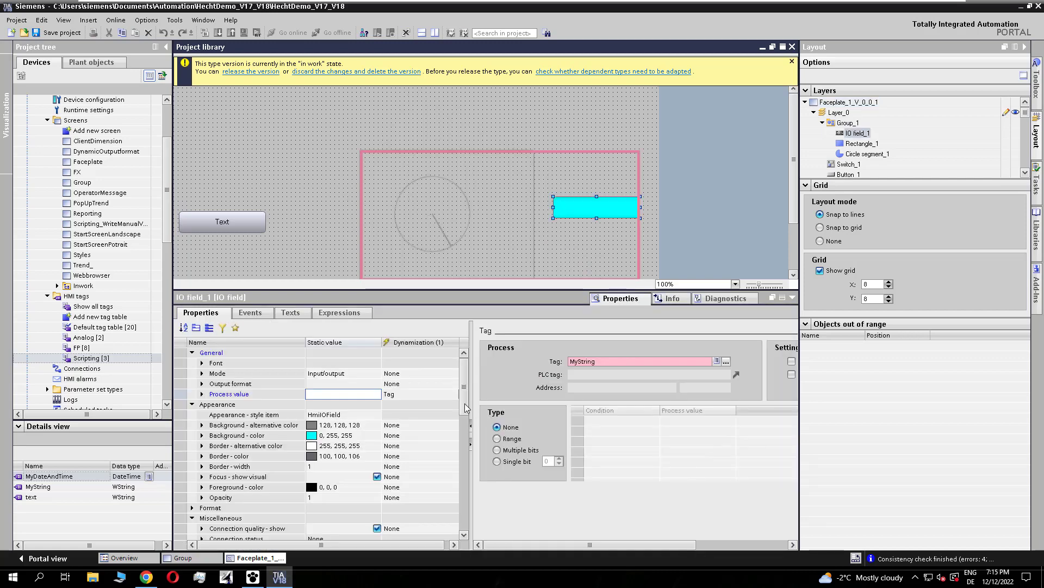
Set IO field_1's process value dynamization to None, removing the MyString tag binding
{"action": "left_click", "coordinate": [726, 361]}
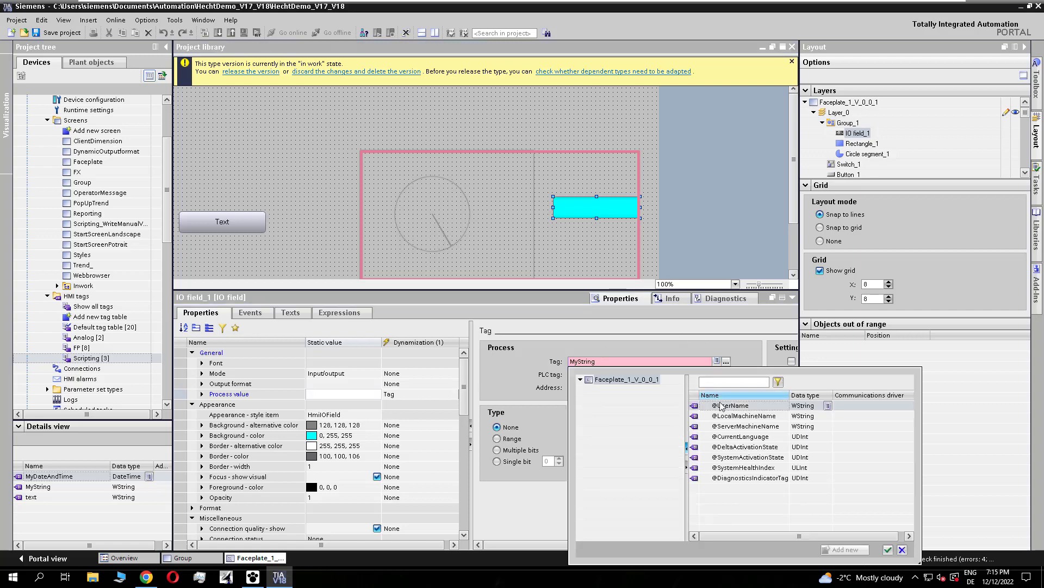
{"action": "left_click", "coordinate": [902, 550]}
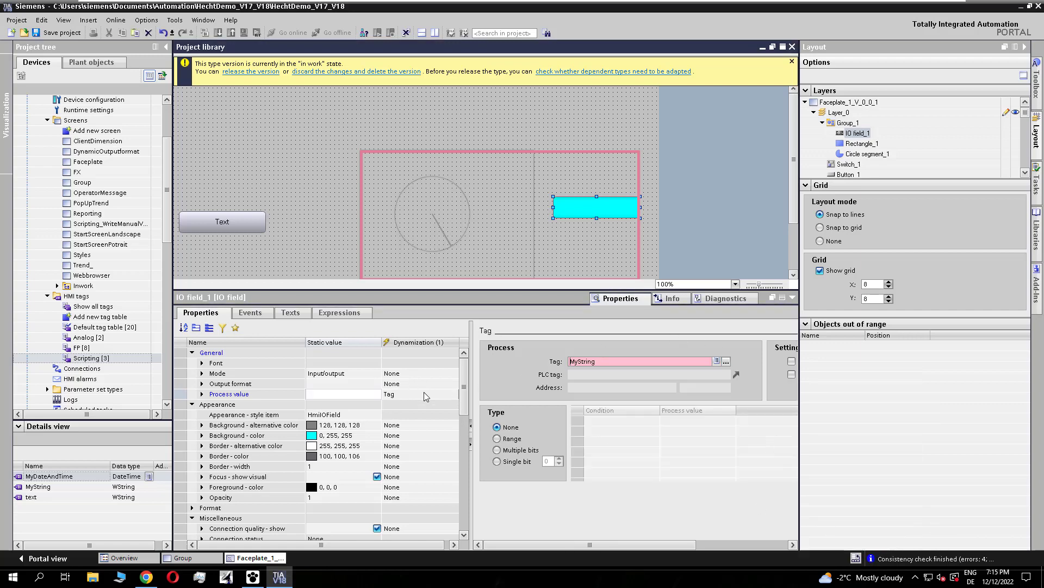
{"action": "left_click", "coordinate": [429, 394]}
{"action": "left_click", "coordinate": [384, 404]}
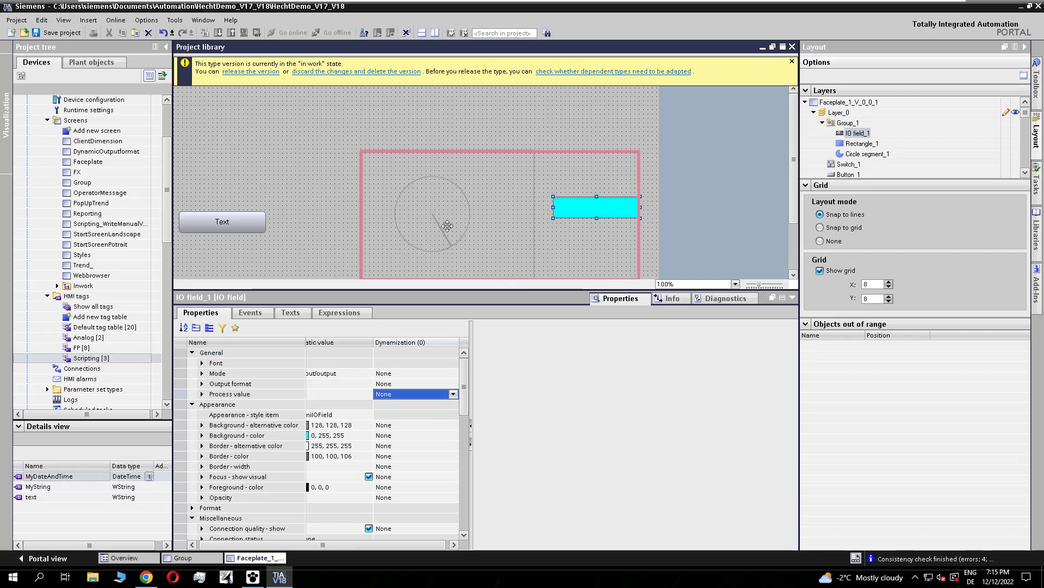
{"action": "left_click", "coordinate": [342, 239]}
{"action": "left_click", "coordinate": [263, 313]}
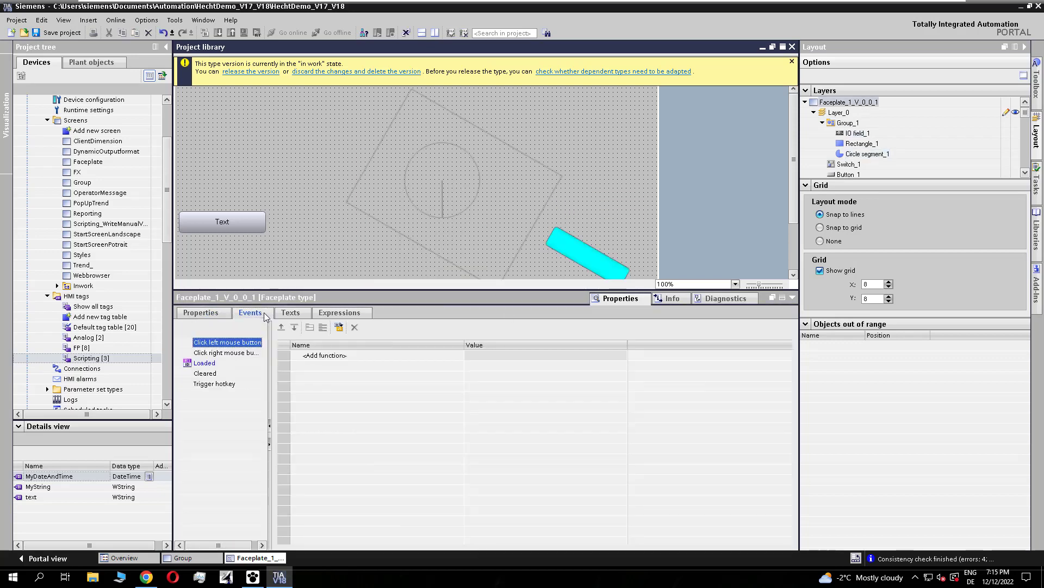
{"action": "left_click", "coordinate": [205, 363]}
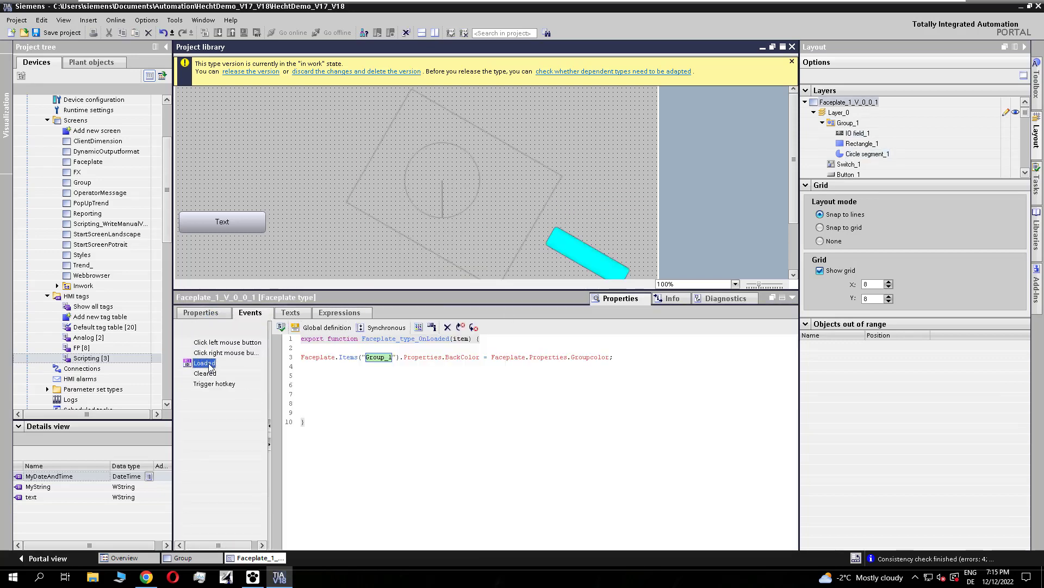
{"action": "scroll", "coordinate": [240, 195], "scroll_direction": "down", "scroll_amount": 3}
Retry the release and jump to the remaining line 4 error in Switch_1's script
{"action": "left_click", "coordinate": [259, 73]}
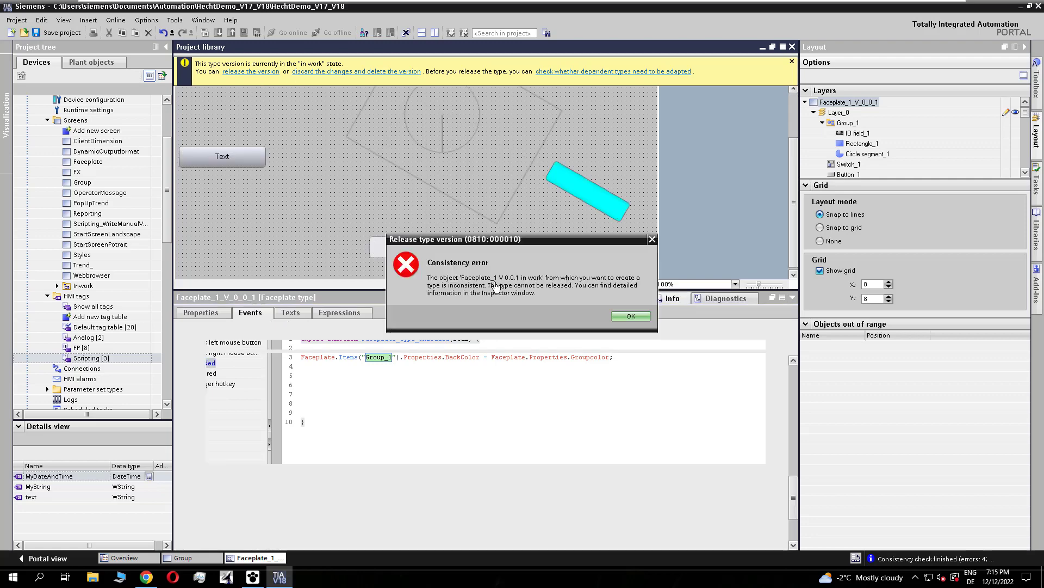
{"action": "left_click", "coordinate": [617, 320]}
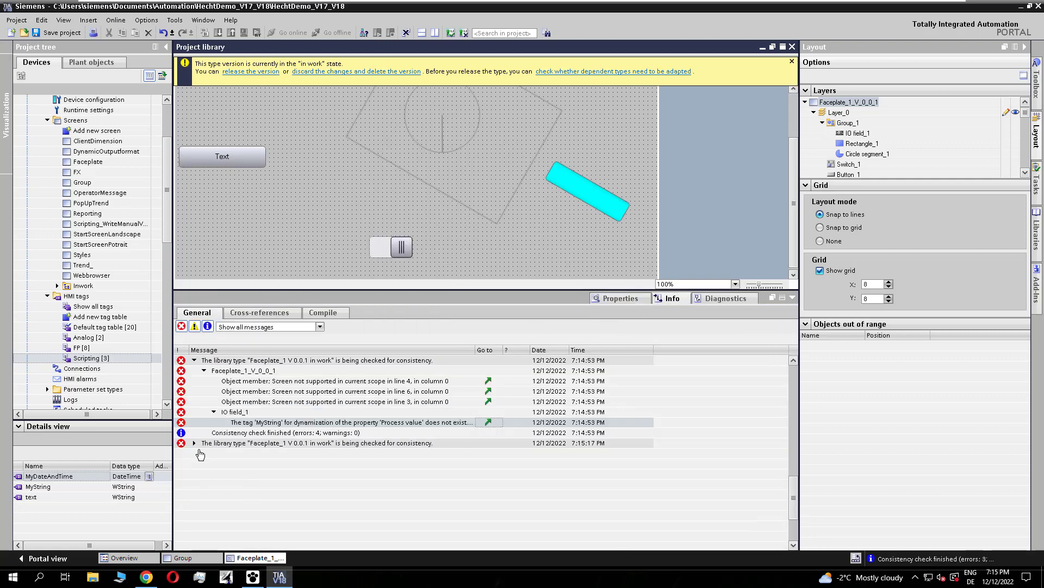
{"action": "left_click", "coordinate": [195, 443]}
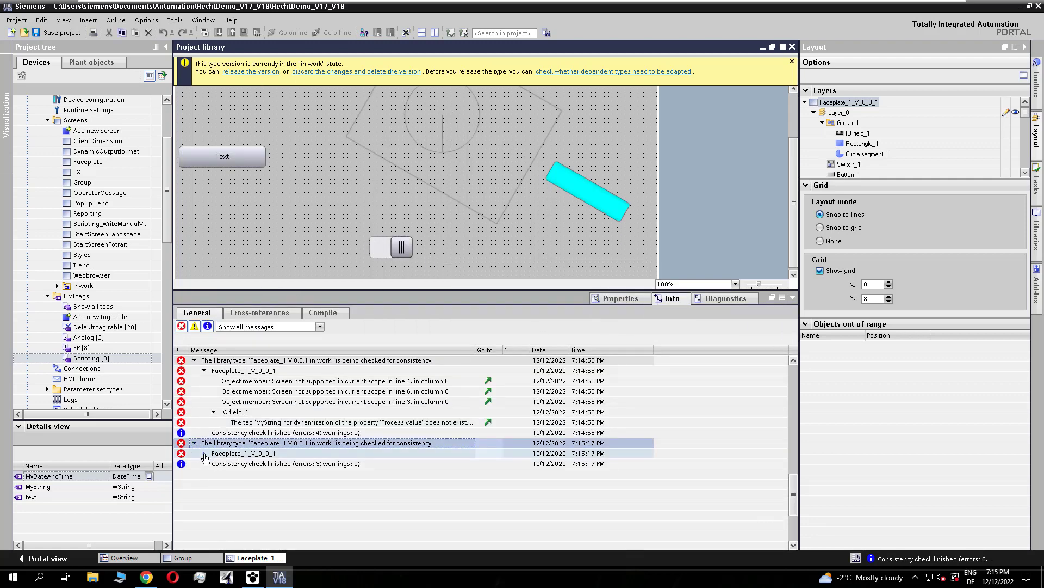
{"action": "left_click", "coordinate": [204, 453]}
{"action": "left_click", "coordinate": [437, 466]}
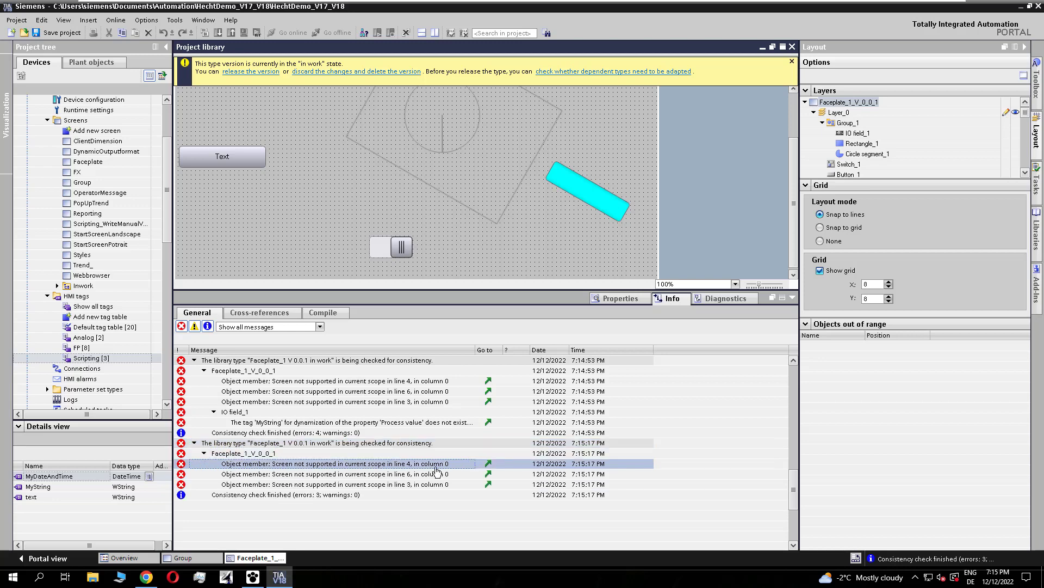
{"action": "left_click", "coordinate": [489, 464]}
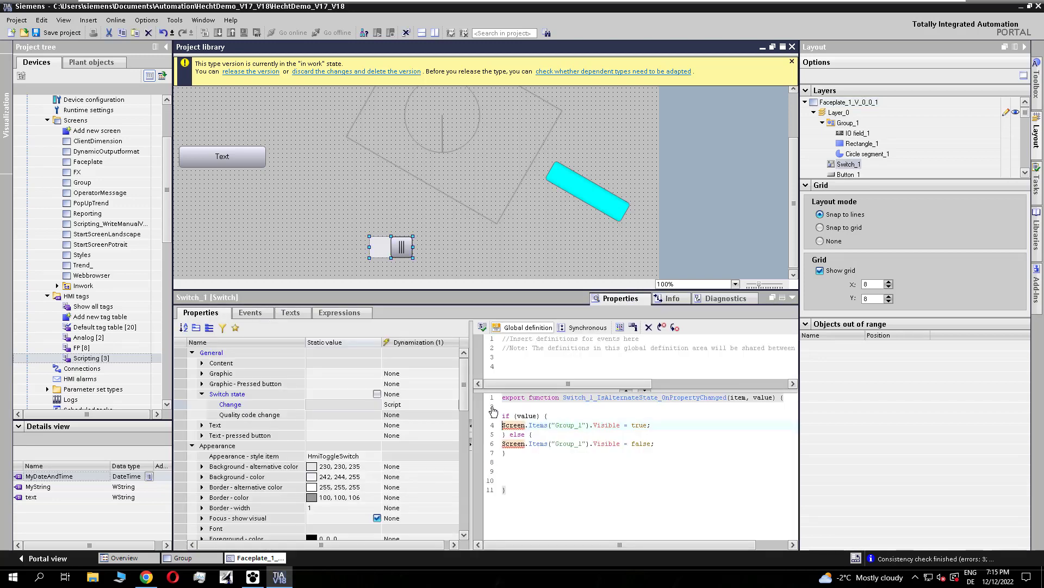
Replace Screen with Faceplate on lines 4 and 6 of Switch_1's script
{"action": "double_click", "coordinate": [512, 425]}
{"action": "type", "text": "Face"}
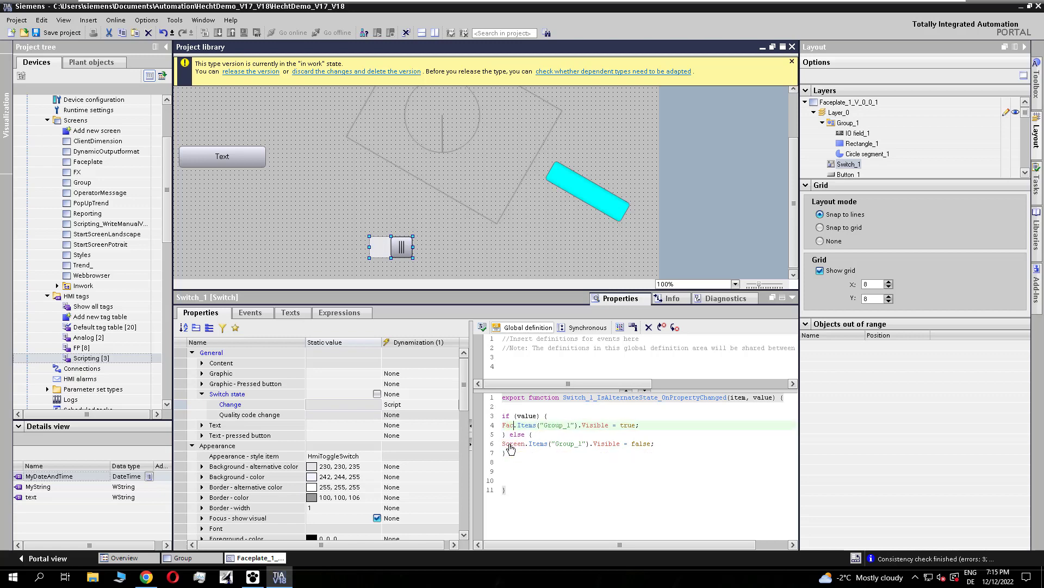
{"action": "type", "text": "plate"}
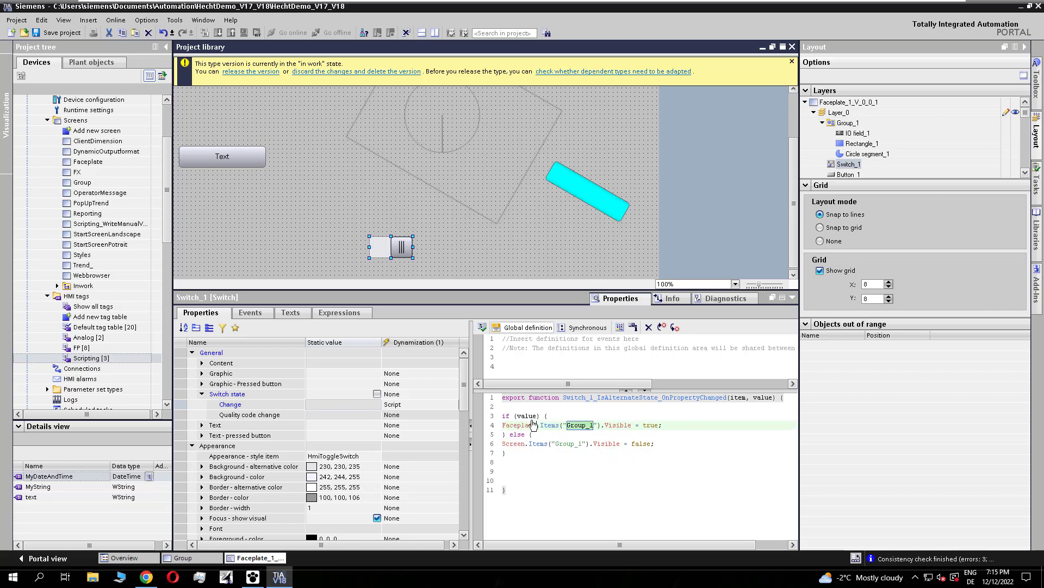
{"action": "double_click", "coordinate": [512, 443]}
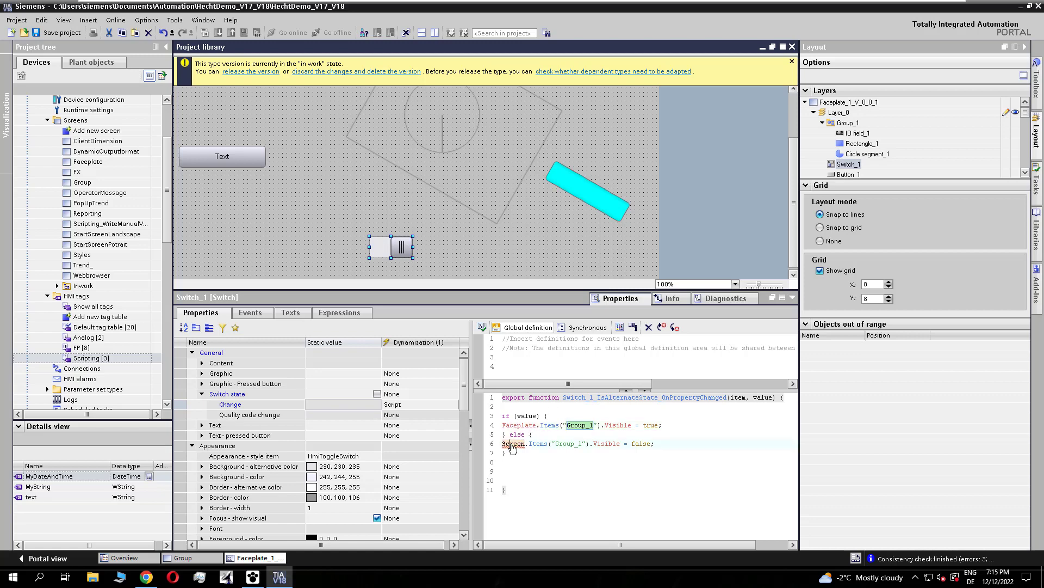
{"action": "type", "text": "Faceplate"}
{"action": "left_click", "coordinate": [557, 472]}
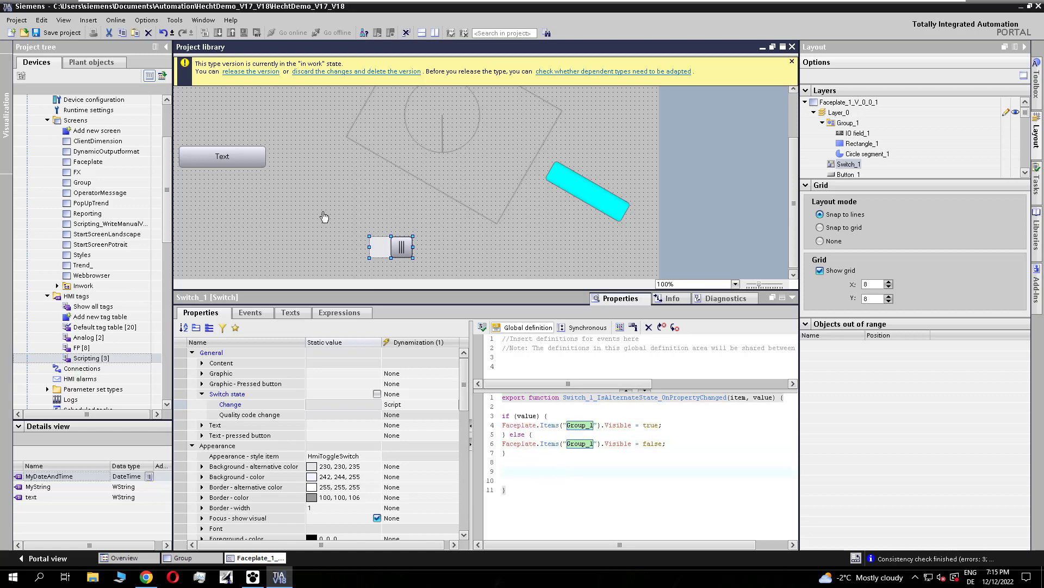
Open Button_1's left mouse click script
{"action": "left_click", "coordinate": [223, 156]}
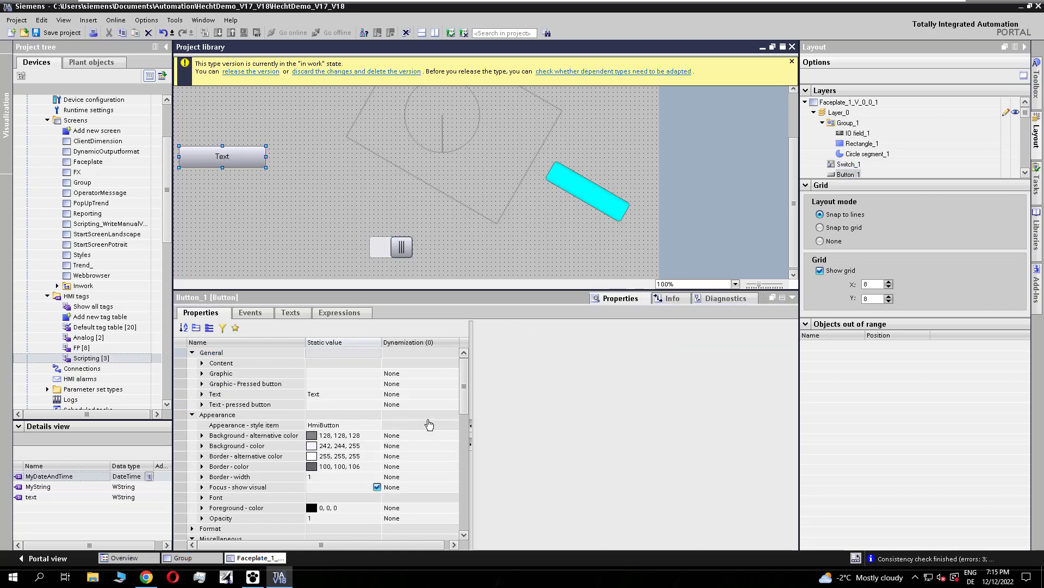
{"action": "left_click", "coordinate": [250, 314]}
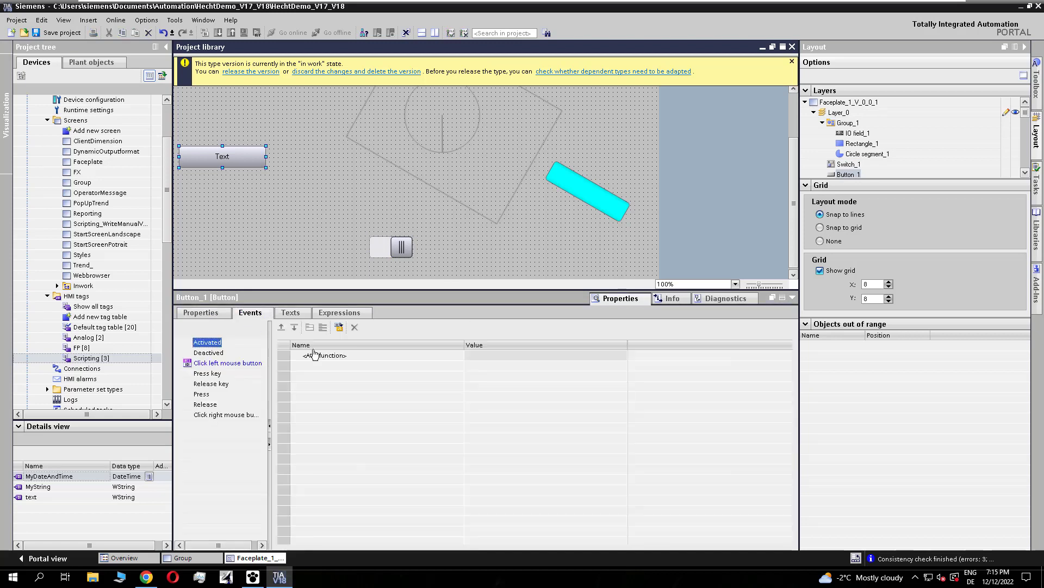
{"action": "left_click", "coordinate": [243, 365]}
{"action": "left_click", "coordinate": [375, 388]}
Release the Faceplate_1 version and place an instance on the Group screen
{"action": "left_click", "coordinate": [269, 74]}
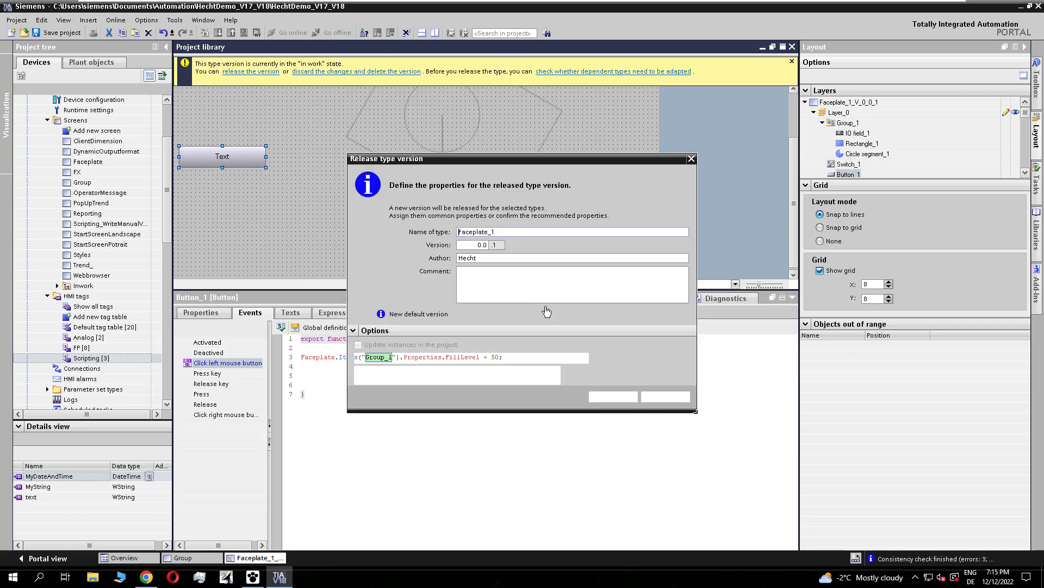
{"action": "left_click", "coordinate": [609, 405]}
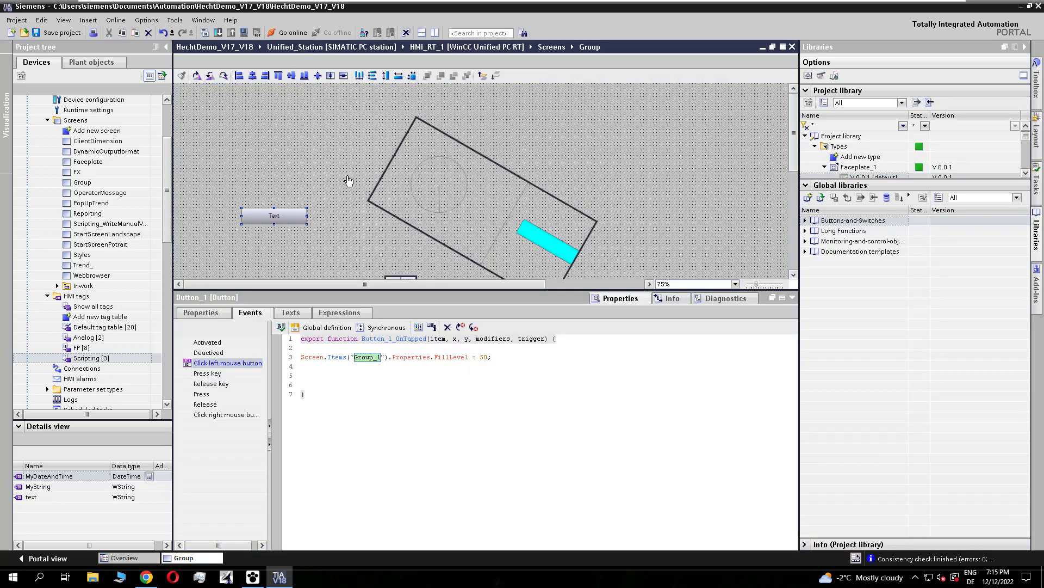
{"action": "left_click_drag", "start_coordinate": [860, 173], "coordinate": [562, 110]}
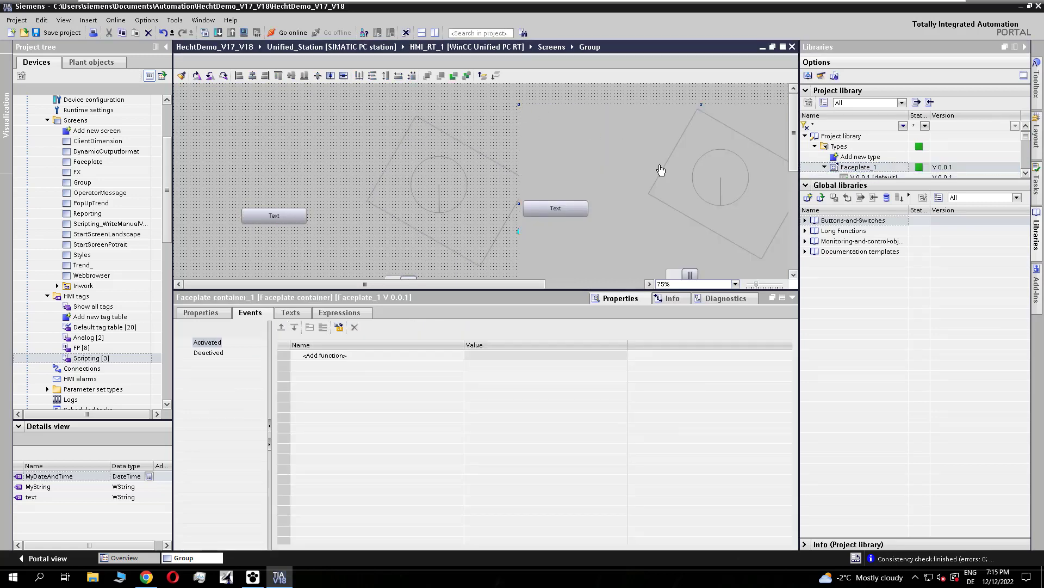
Set the instance's Groupcolor to green (0, 128, 0) and start the runtime simulation
{"action": "left_click", "coordinate": [217, 314]}
{"action": "left_click", "coordinate": [350, 468]}
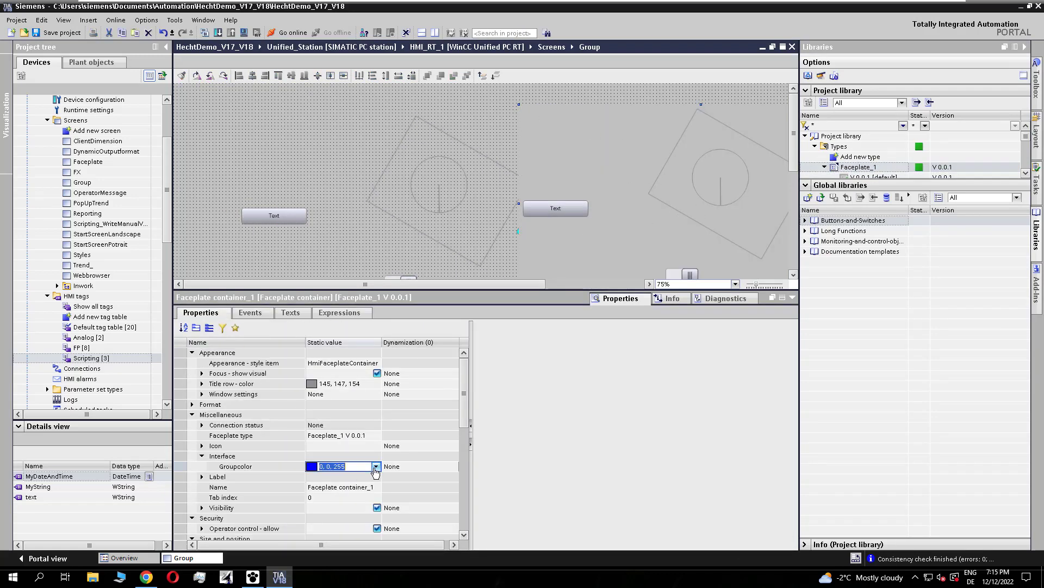
{"action": "left_click", "coordinate": [375, 466]}
{"action": "left_click", "coordinate": [338, 491]}
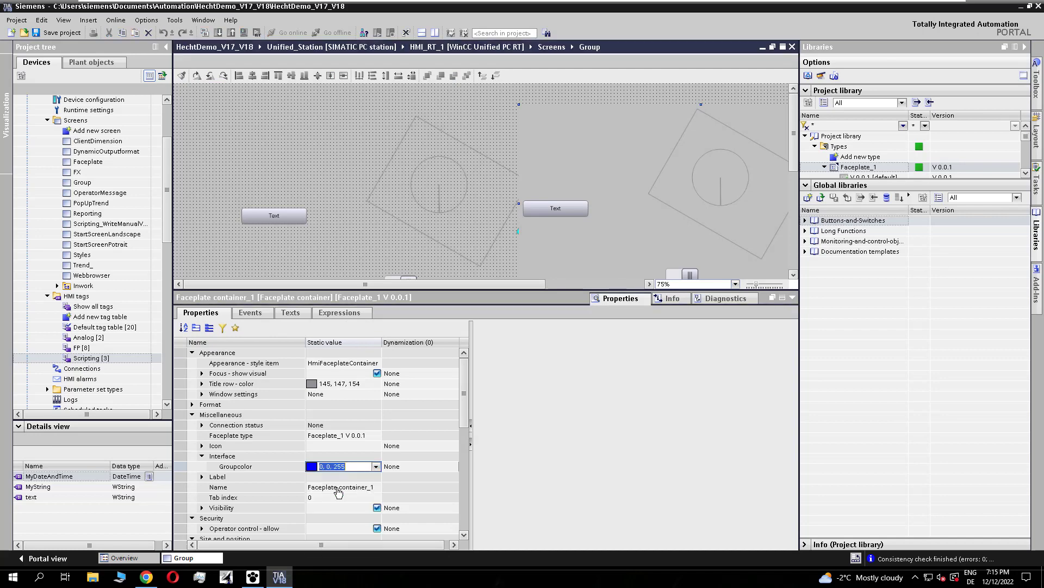
{"action": "scroll", "coordinate": [317, 241], "scroll_direction": "down", "scroll_amount": 2}
{"action": "left_click", "coordinate": [243, 34]}
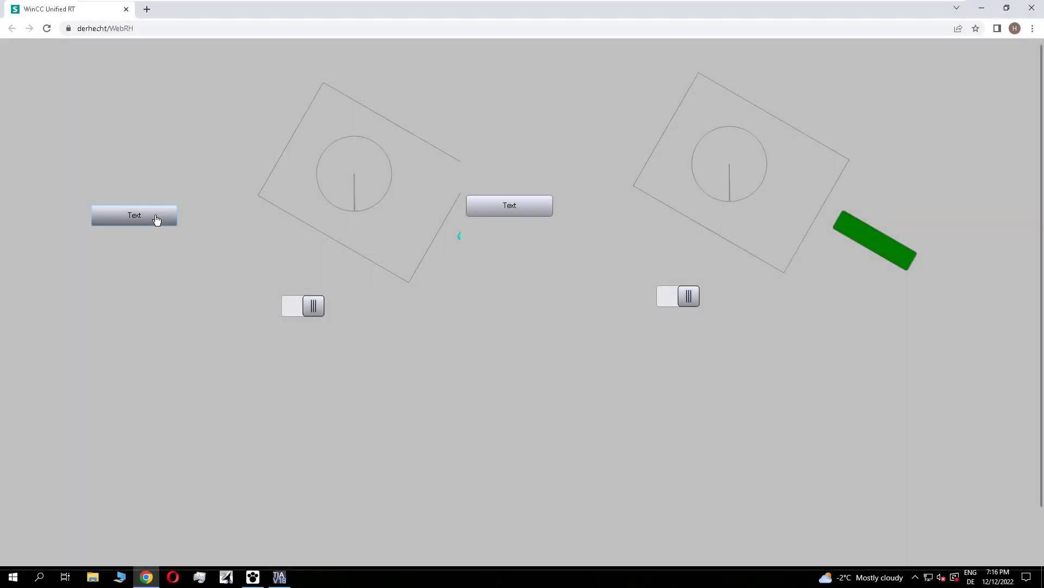
Fill both groups with their Text buttons, toggle the faceplate's switch, and hide the original cyan group
{"action": "left_click", "coordinate": [155, 217]}
{"action": "left_click", "coordinate": [542, 213]}
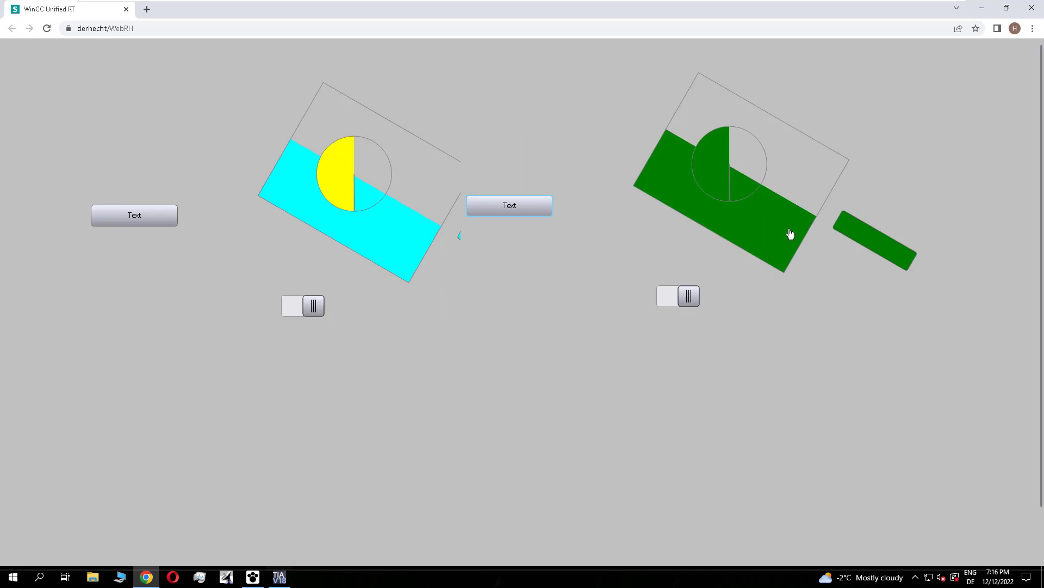
{"action": "left_click", "coordinate": [689, 297]}
{"action": "left_click", "coordinate": [314, 307]}
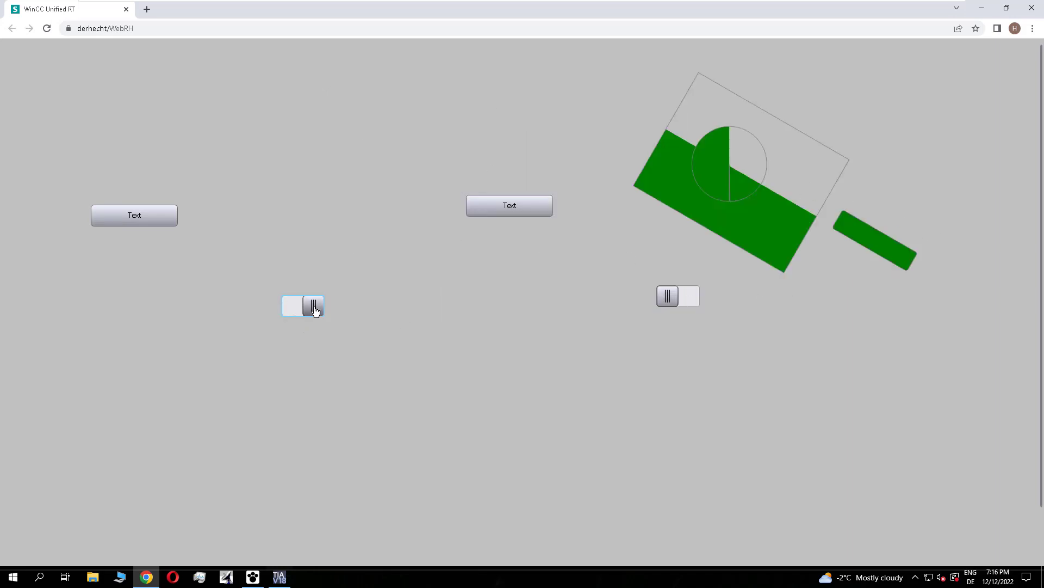